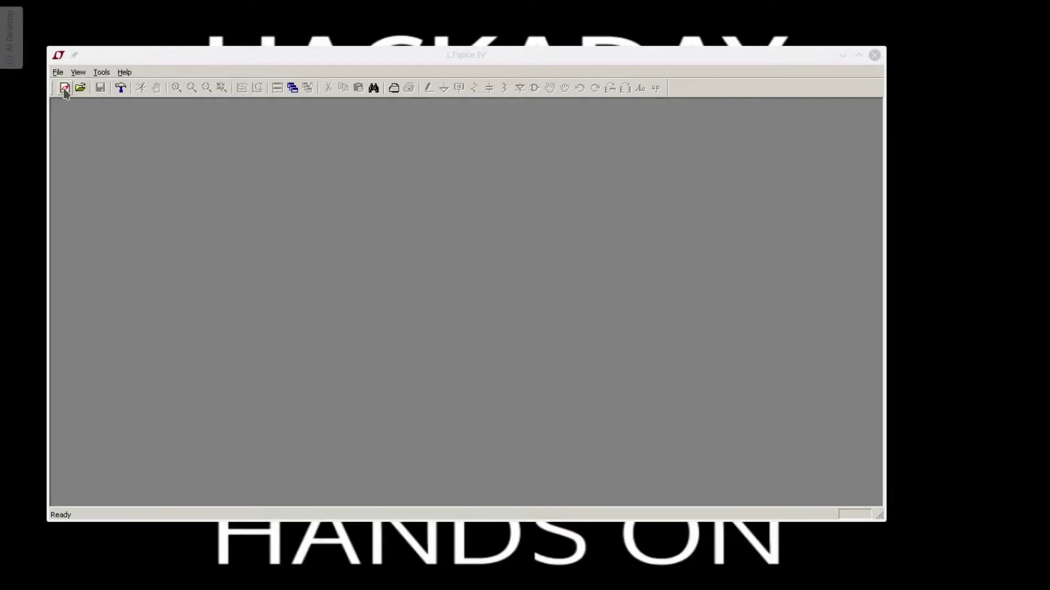
# - Start a new blank schematic, Draft2.asc, with the Wire tool active
pyautogui.click(58, 73)
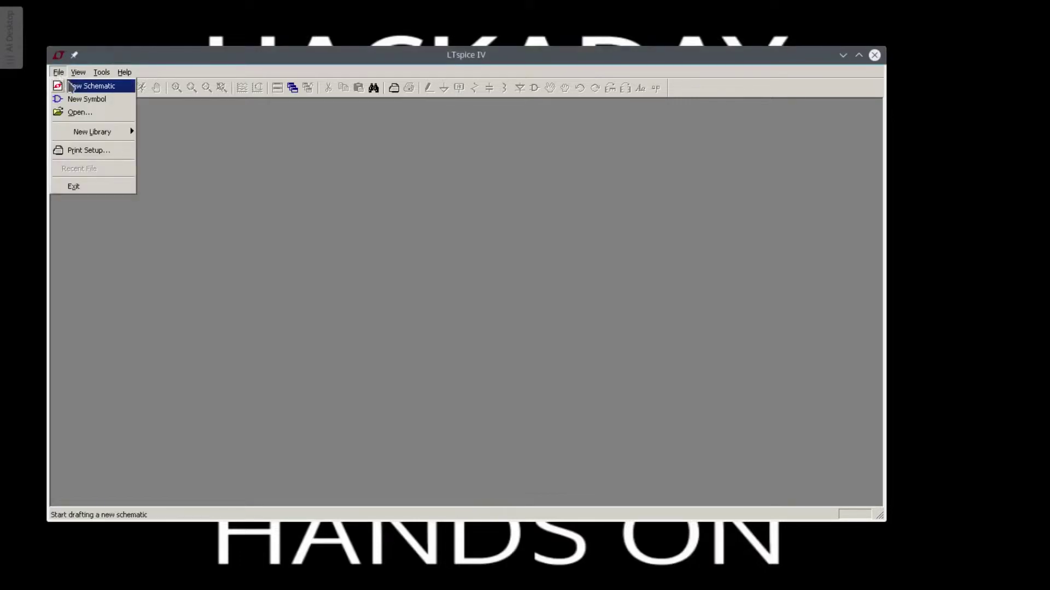
pyautogui.click(71, 88)
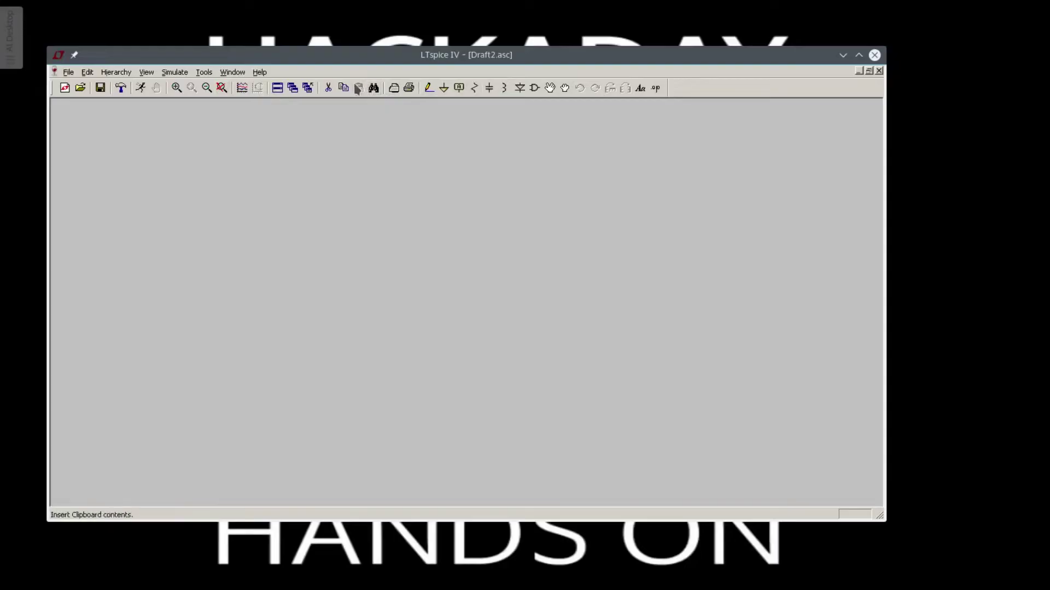
pyautogui.click(430, 88)
pyautogui.click(87, 72)
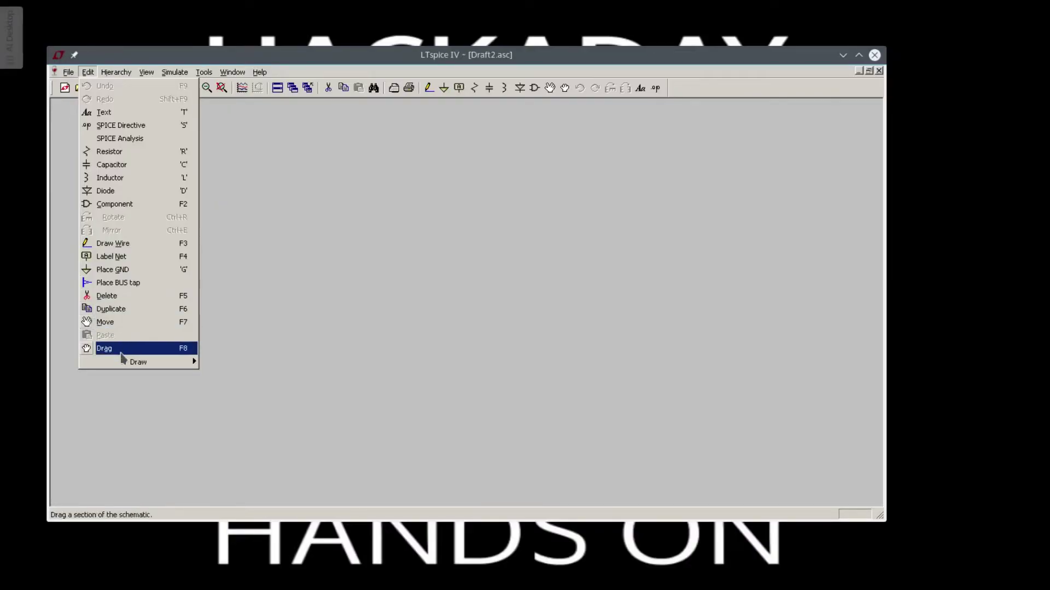
pyautogui.moveTo(132, 362)
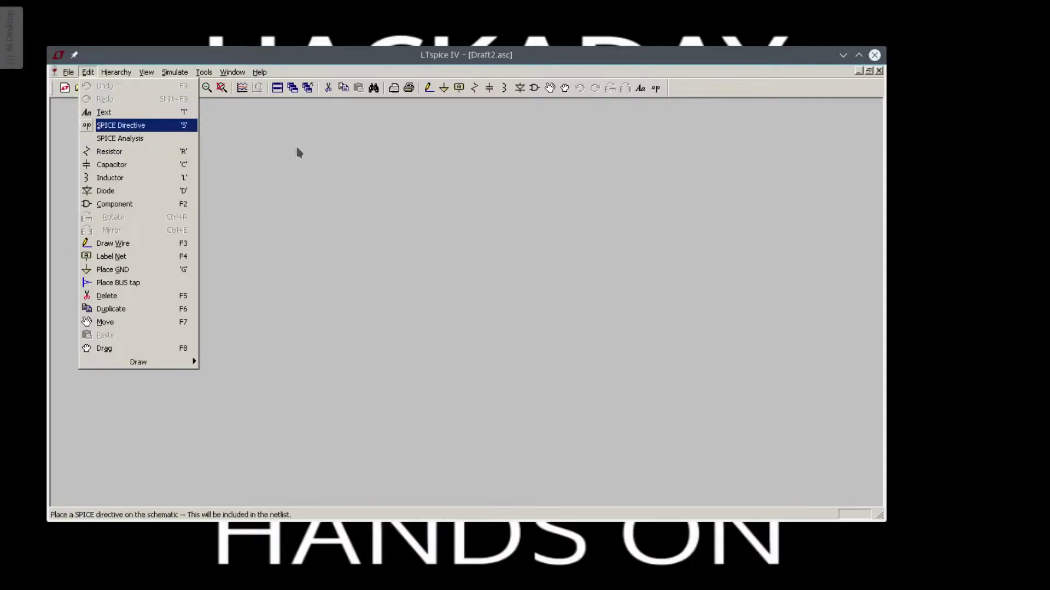
pyautogui.click(327, 60)
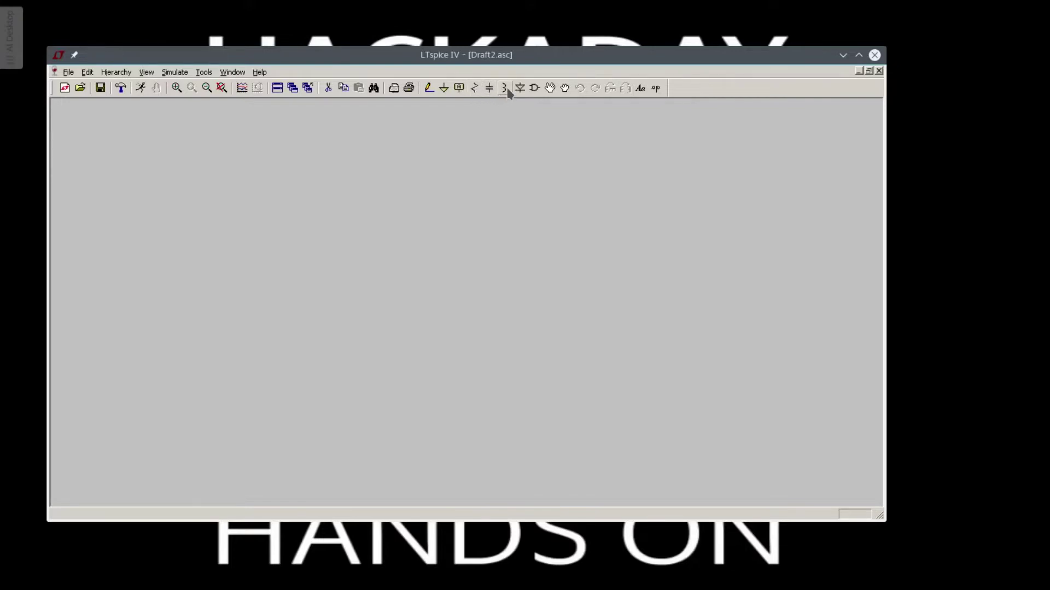
# - Place resistors R1–R4 in a square, with R3 and R4 below R1 and R2
pyautogui.click(474, 88)
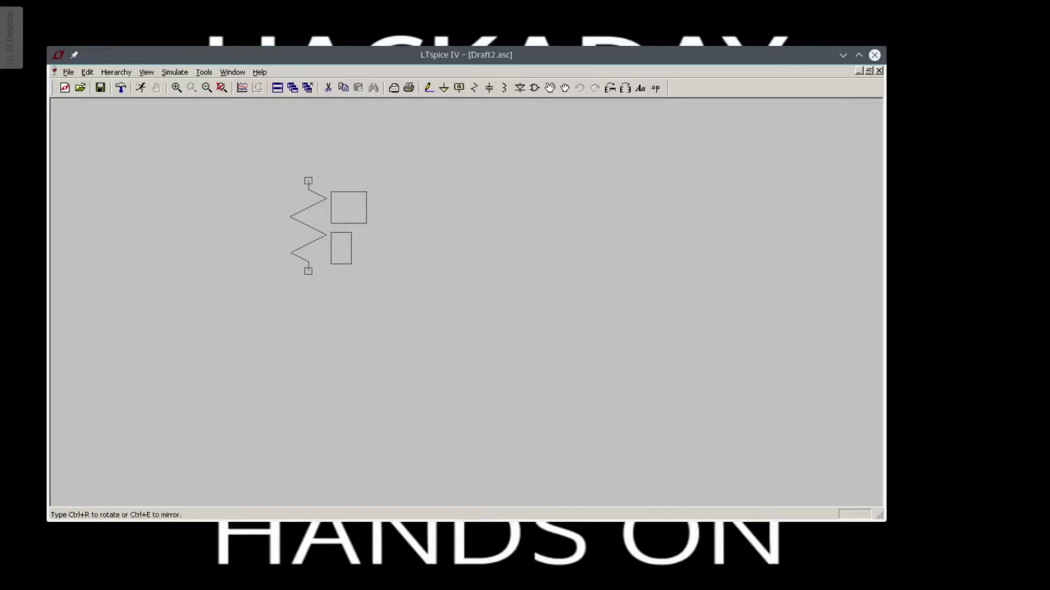
pyautogui.click(308, 225)
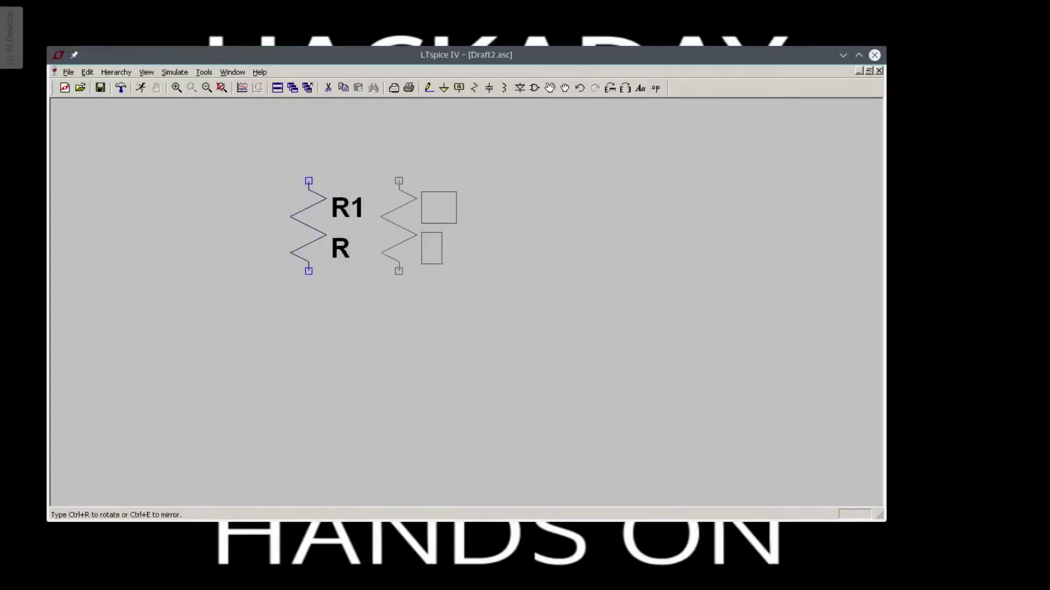
pyautogui.click(490, 226)
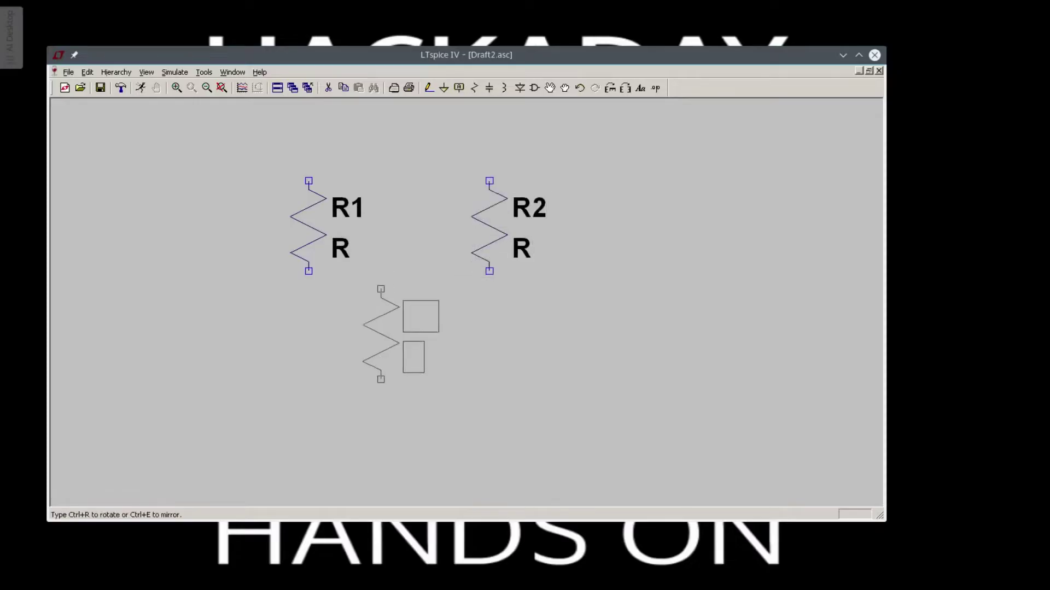
pyautogui.click(308, 371)
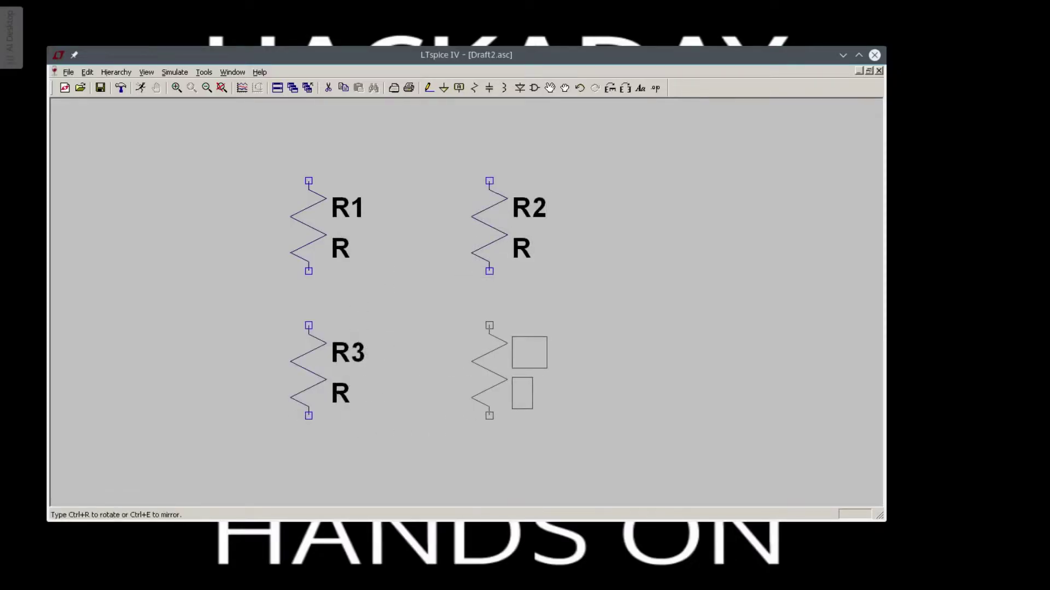
pyautogui.click(490, 371)
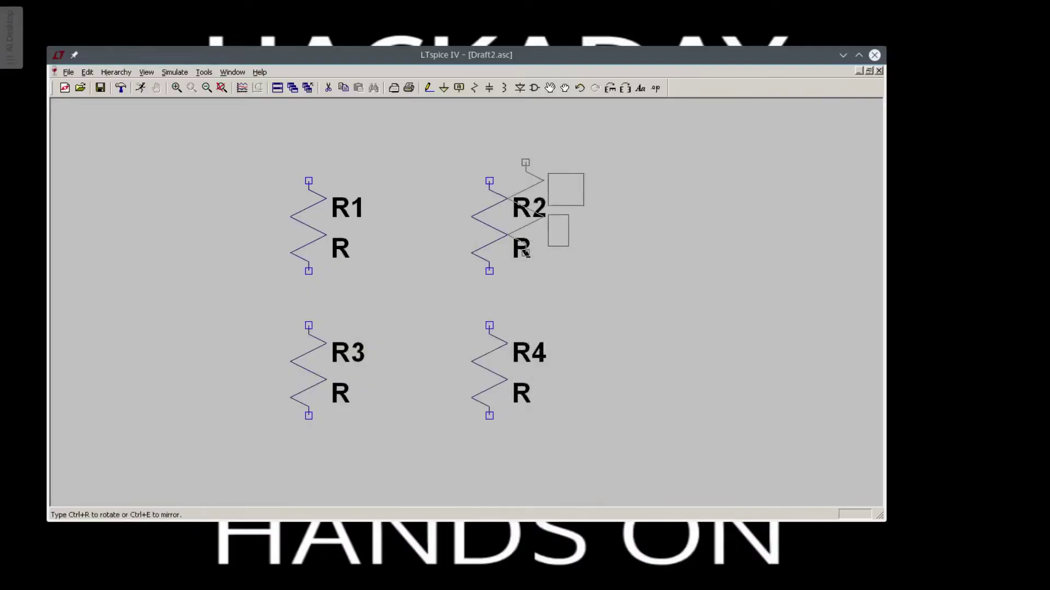
# - Wire the R1–R2 tops, R1 down to R3, R2 down to R4, and join the middle junctions
pyautogui.click(428, 88)
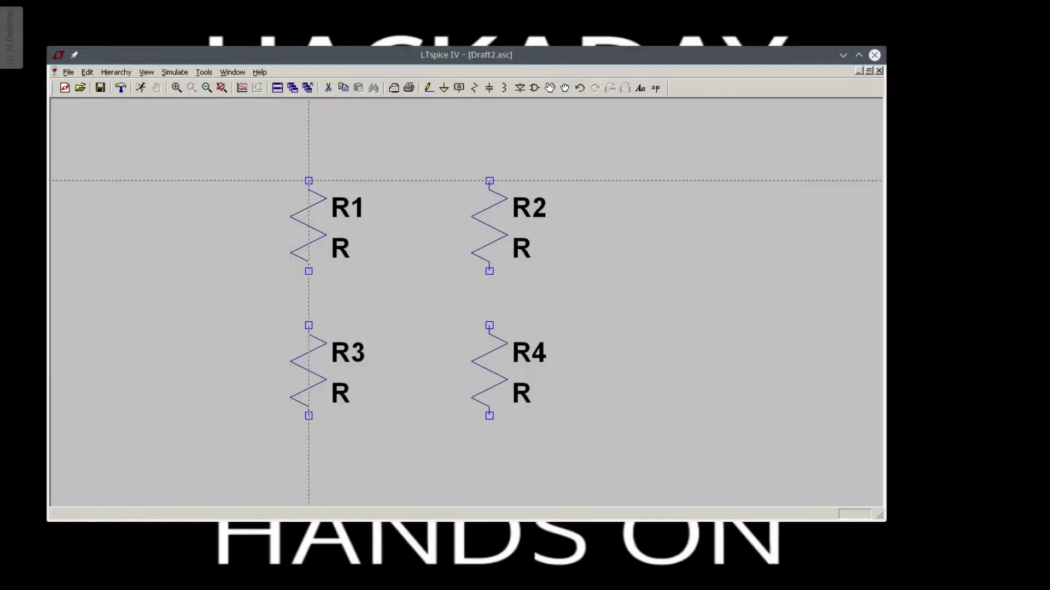
pyautogui.click(489, 180)
pyautogui.click(308, 270)
pyautogui.click(308, 325)
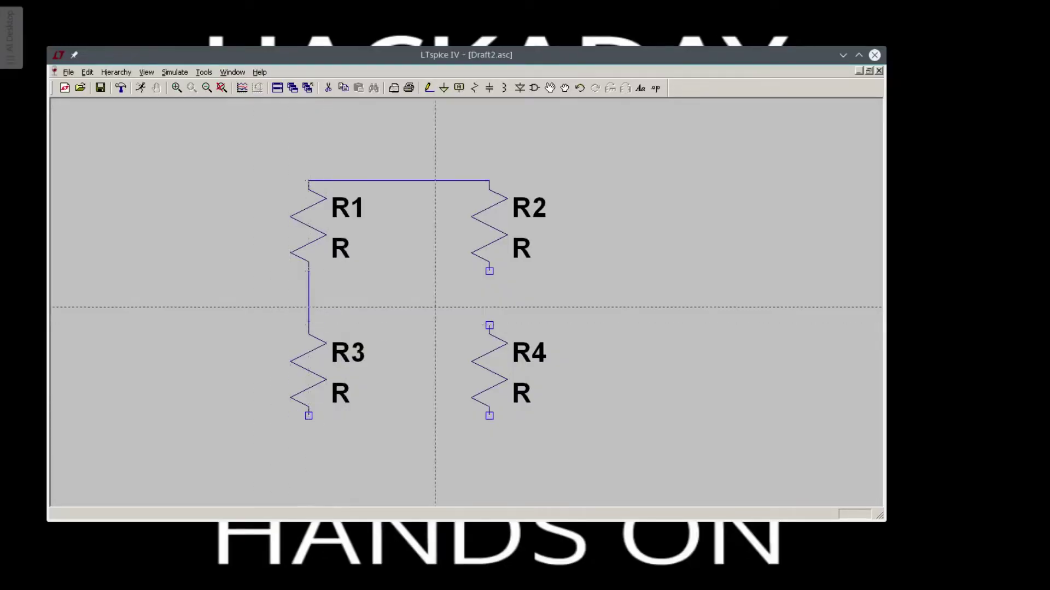
pyautogui.click(489, 325)
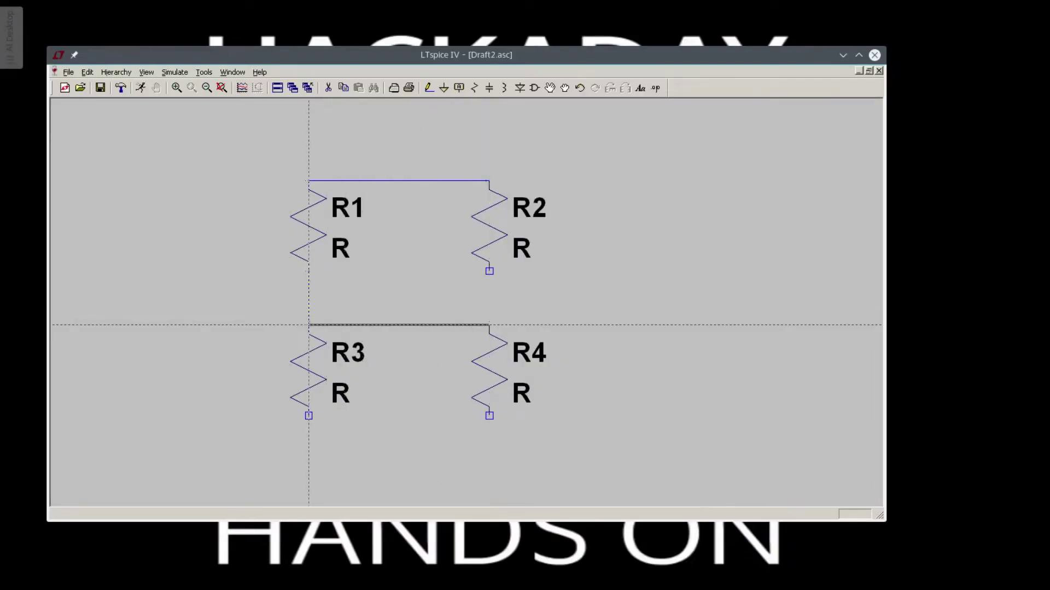
pyautogui.click(309, 325)
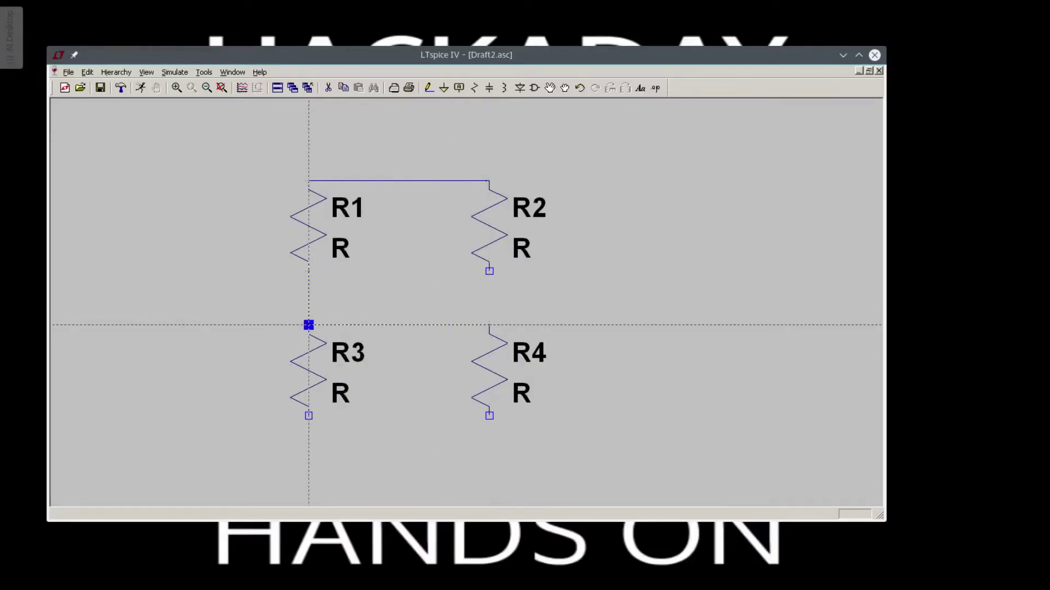
pyautogui.click(490, 326)
pyautogui.click(489, 271)
# - Delete the middle cross wire and wire R3's bottom pin to R4's bottom pin
pyautogui.click(329, 92)
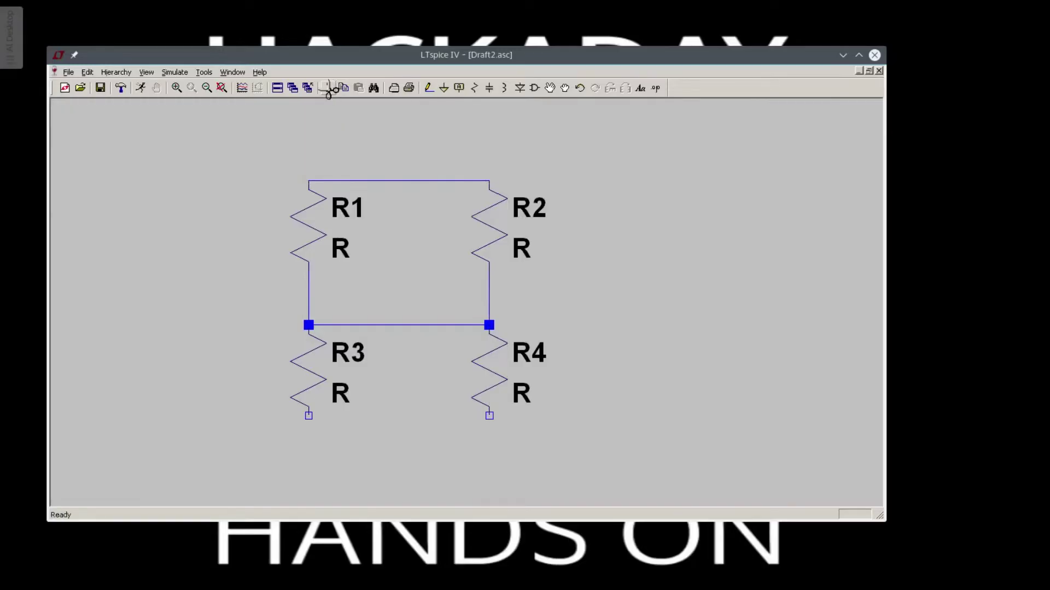
pyautogui.click(409, 325)
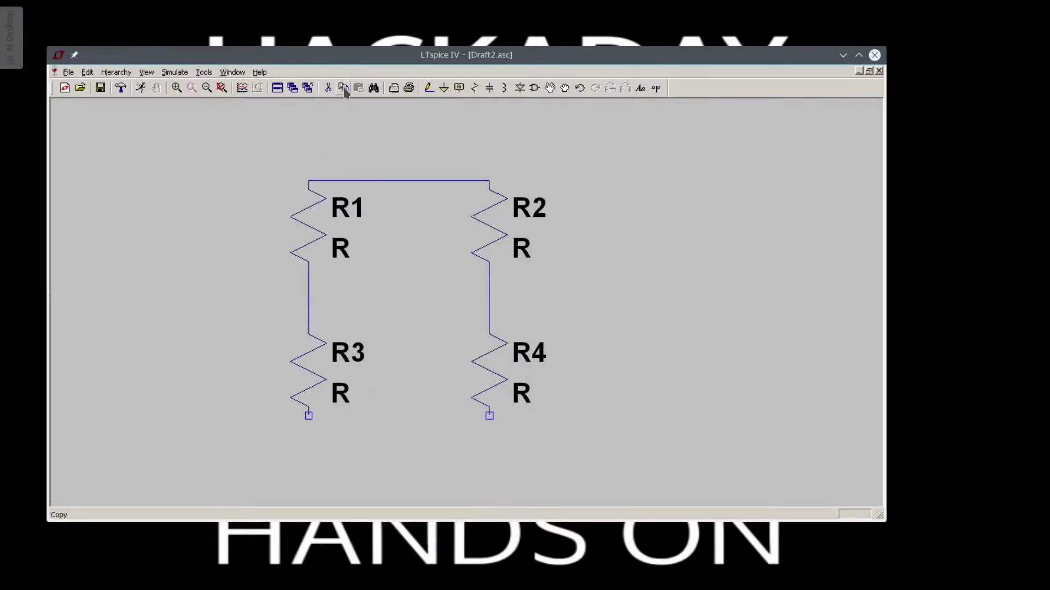
pyautogui.click(430, 88)
pyautogui.click(309, 416)
pyautogui.click(489, 416)
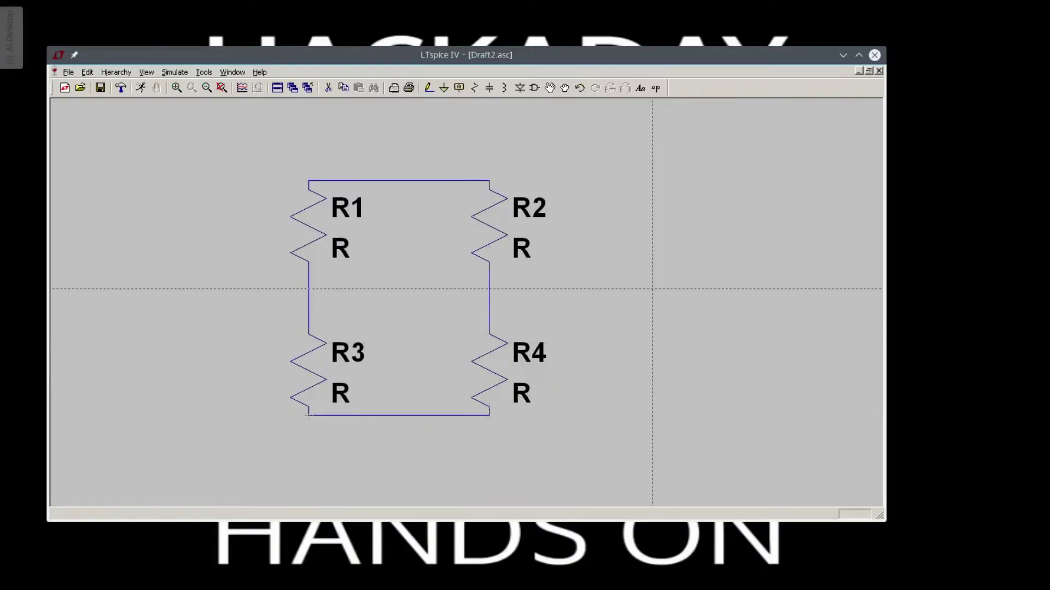
# - Place a ground below the bridge and wire it up to the bottom R3–R4 wire
pyautogui.click(444, 89)
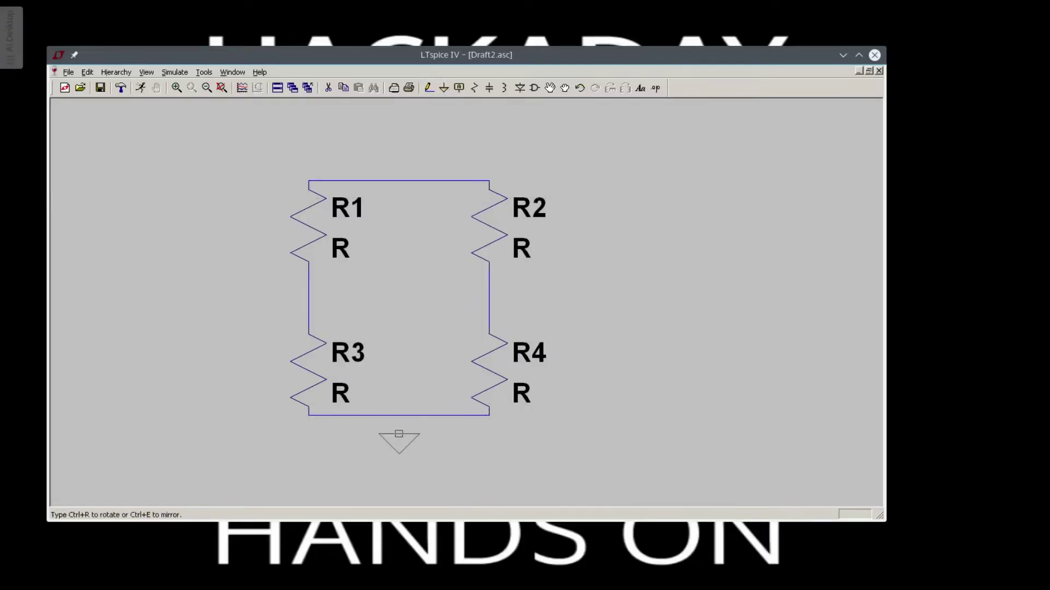
pyautogui.click(399, 452)
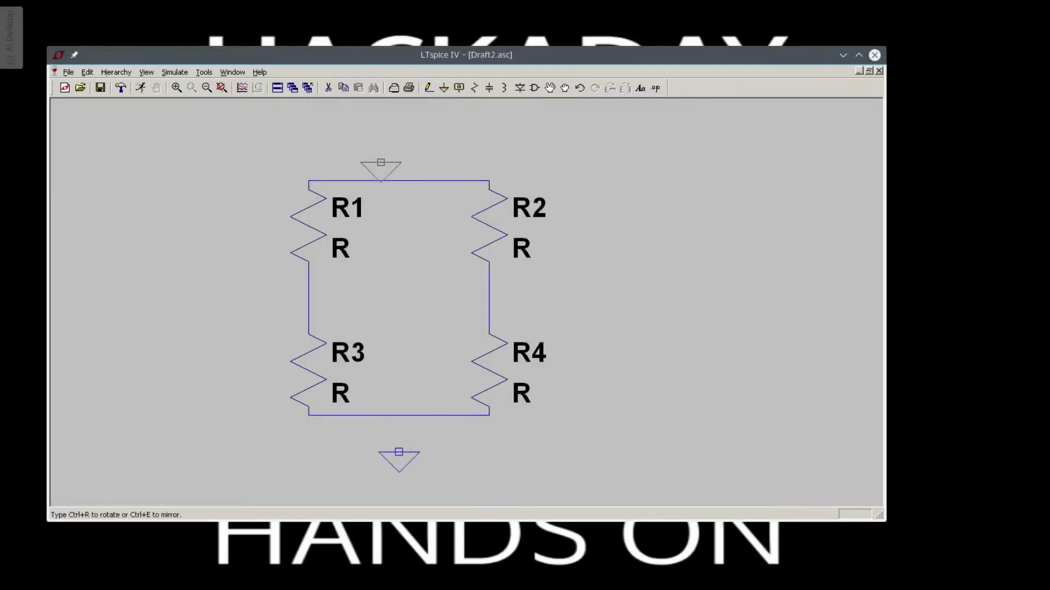
pyautogui.click(429, 88)
pyautogui.click(399, 452)
pyautogui.click(399, 415)
pyautogui.click(308, 180)
pyautogui.click(489, 181)
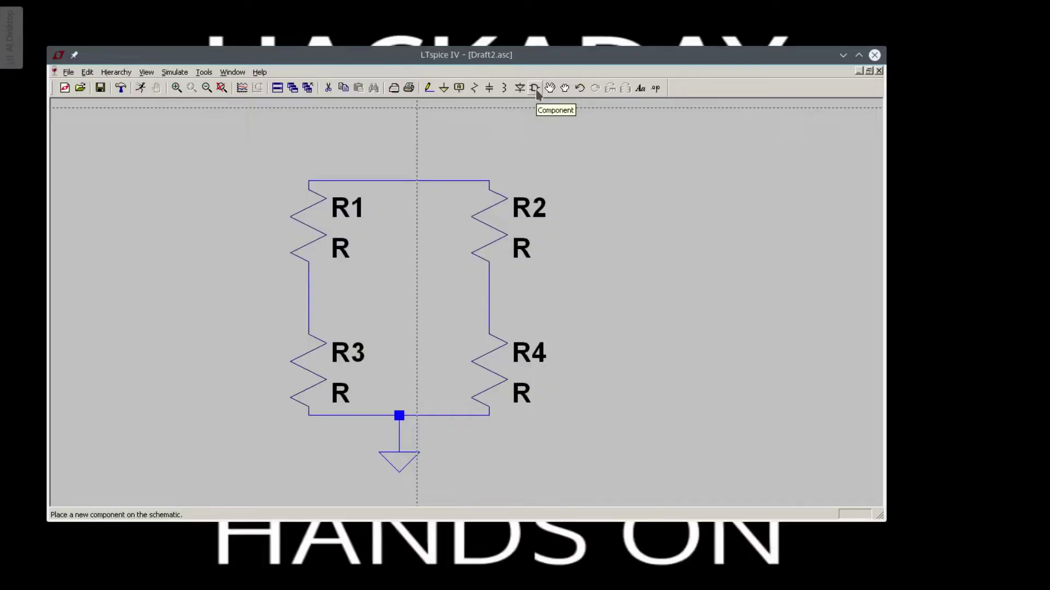
# - Choose 'voltage' from the Select Component Symbol list so it is ready to place
pyautogui.click(535, 88)
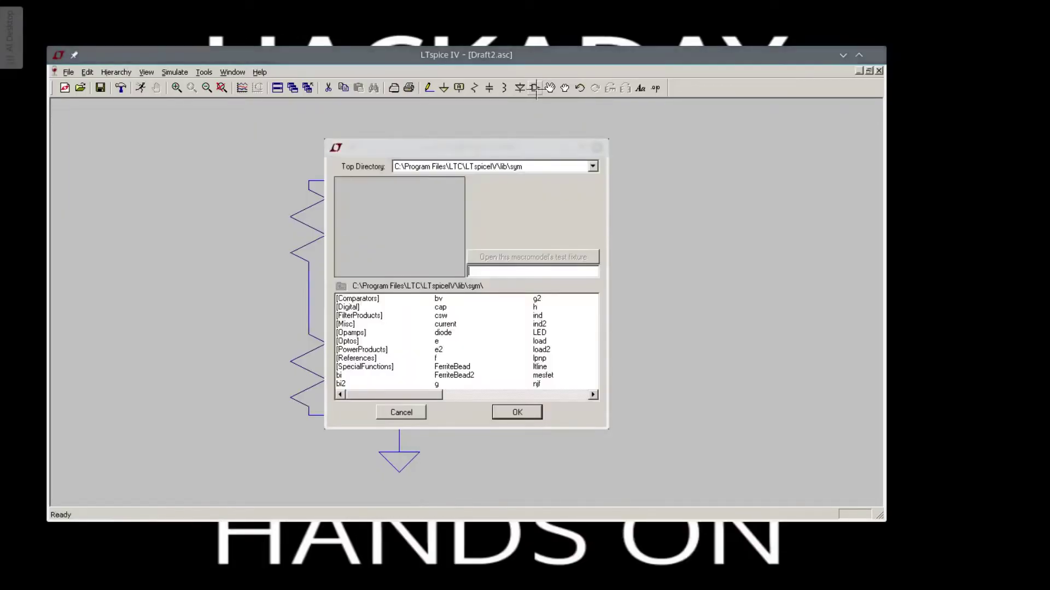
pyautogui.moveTo(468, 134); pyautogui.dragTo(669, 128)
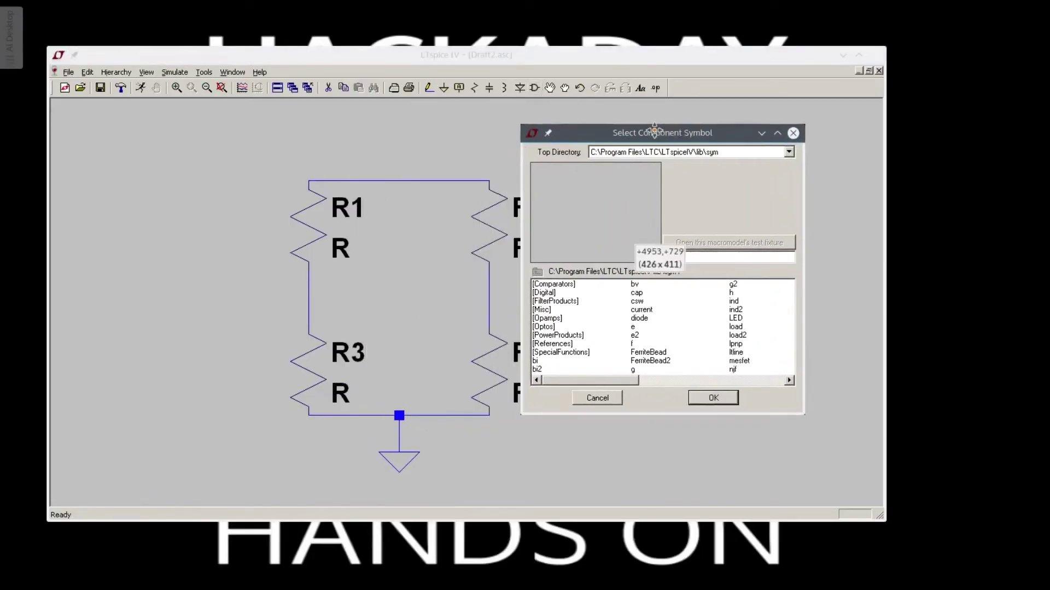
pyautogui.click(644, 294)
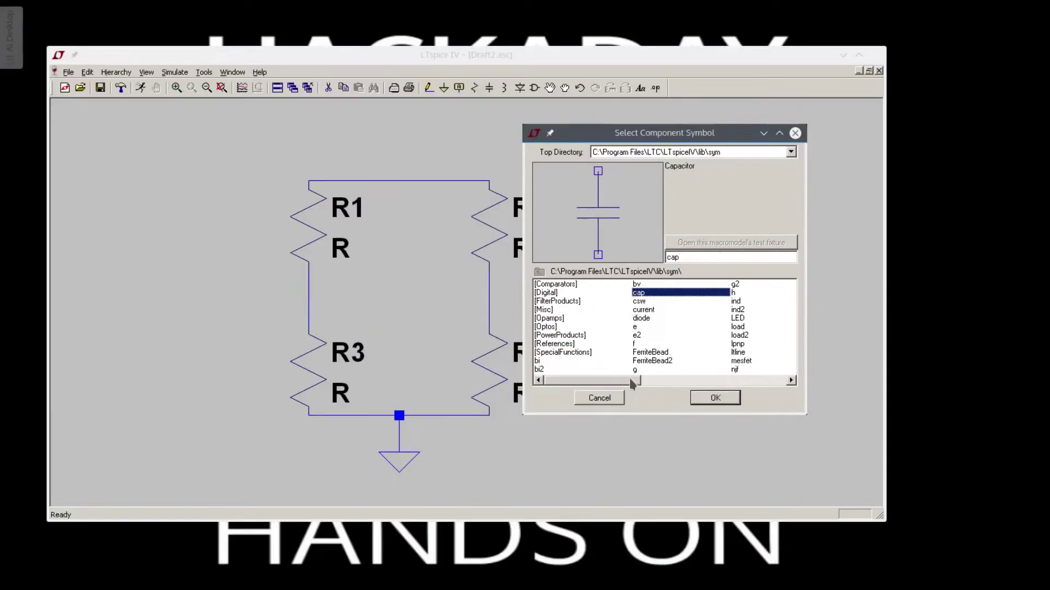
pyautogui.moveTo(629, 378); pyautogui.dragTo(733, 377)
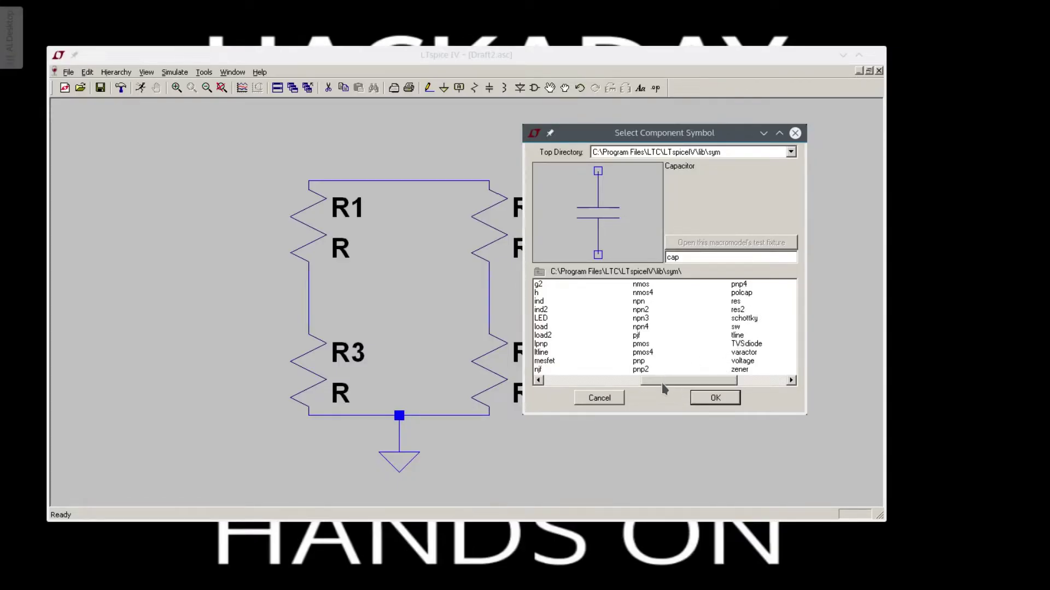
pyautogui.moveTo(671, 385)
pyautogui.mouseDown()
pyautogui.moveTo(715, 386)
pyautogui.moveTo(675, 391)
pyautogui.mouseUp()
pyautogui.moveTo(679, 383); pyautogui.dragTo(727, 383)
pyautogui.click(650, 362)
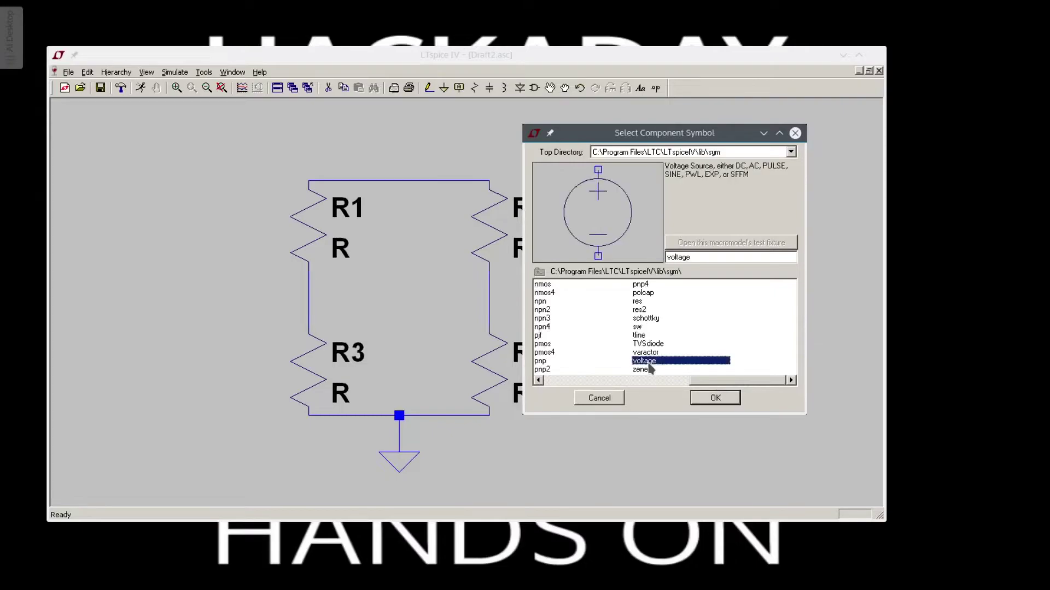
pyautogui.click(715, 398)
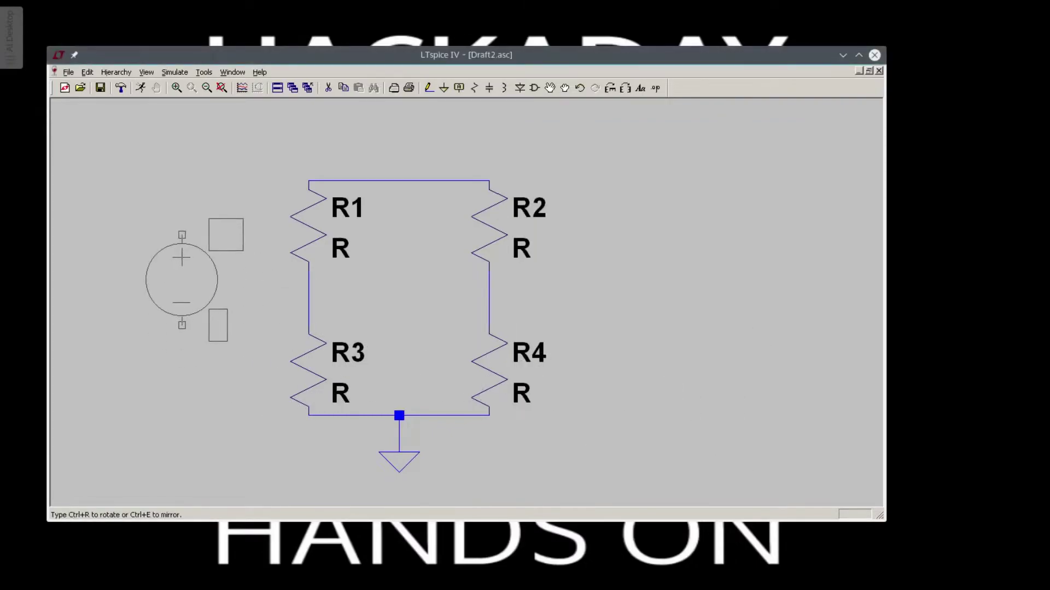
# - Place V1 left of the bridge and wire its top terminal to the R1–R2 top rail
pyautogui.click(164, 298)
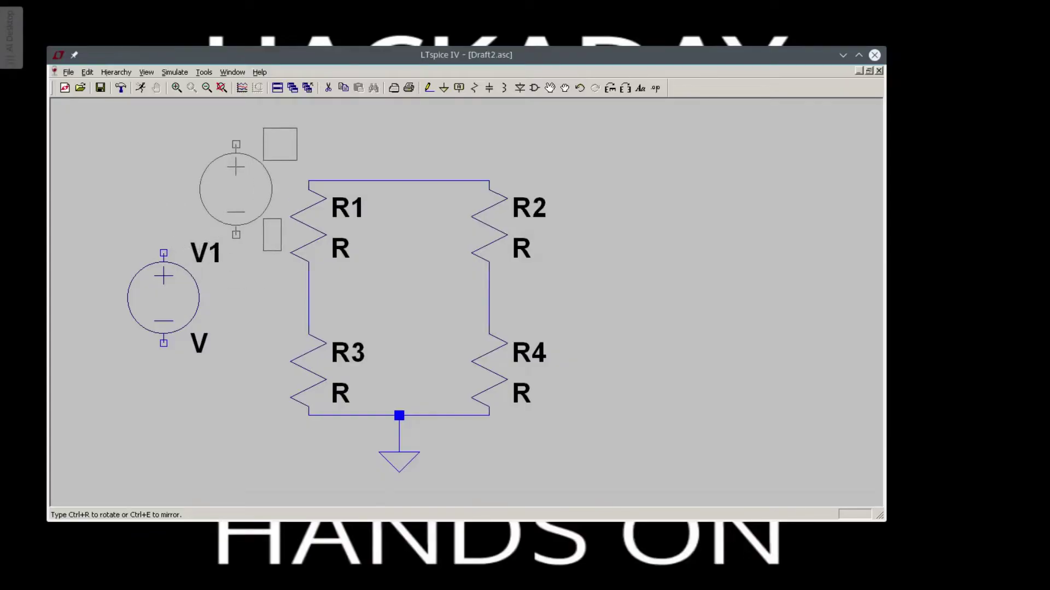
pyautogui.press('Escape')
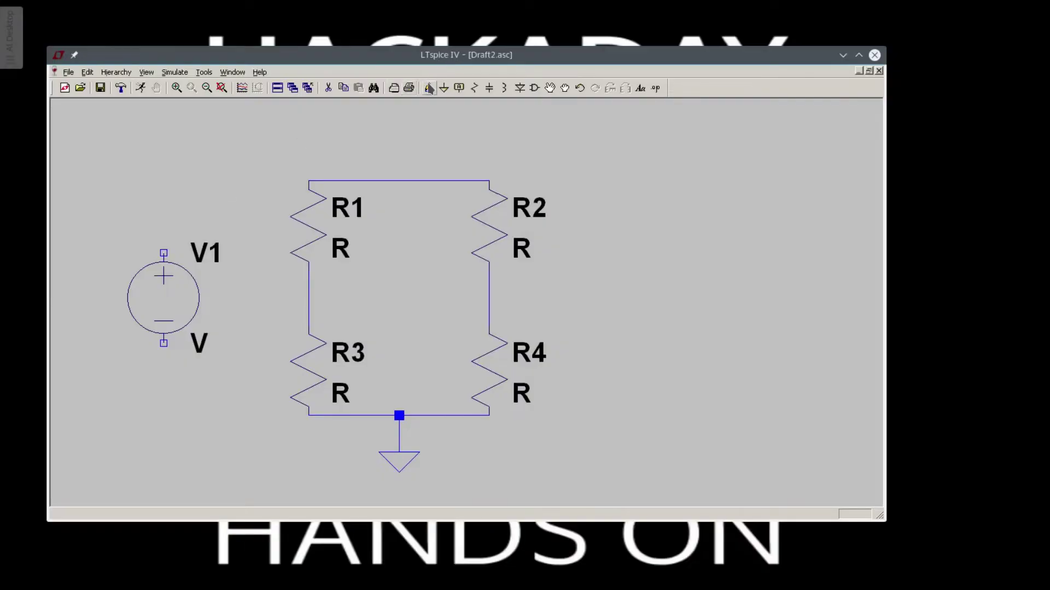
pyautogui.click(429, 88)
pyautogui.click(164, 252)
pyautogui.click(163, 180)
pyautogui.click(308, 180)
pyautogui.click(489, 180)
# - Wire V1's bottom terminal along the bottom rail to R3, R4 and the ground junction
pyautogui.click(163, 343)
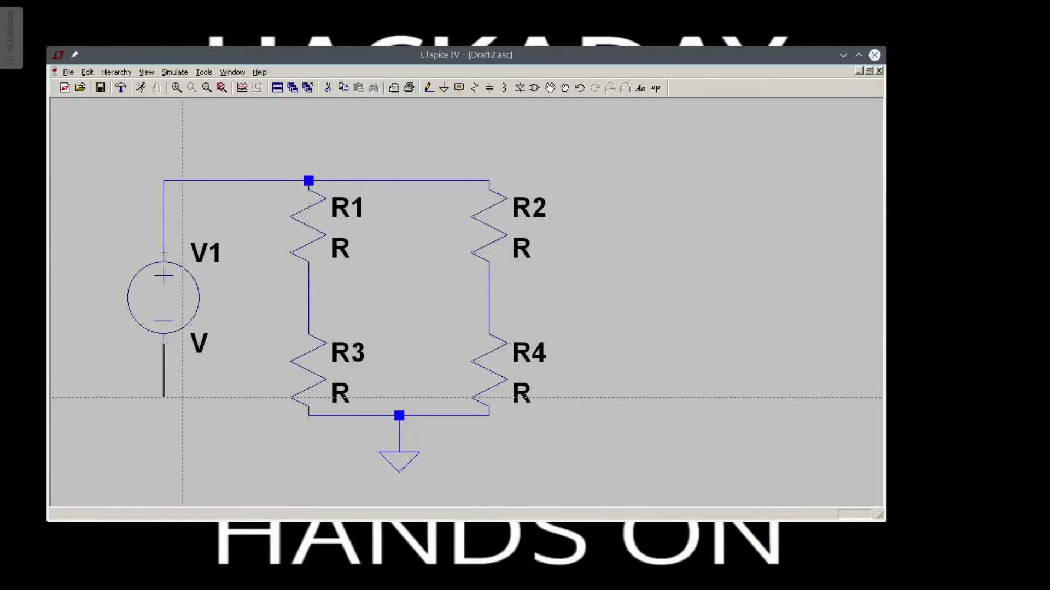
pyautogui.click(164, 415)
pyautogui.click(308, 416)
pyautogui.click(488, 416)
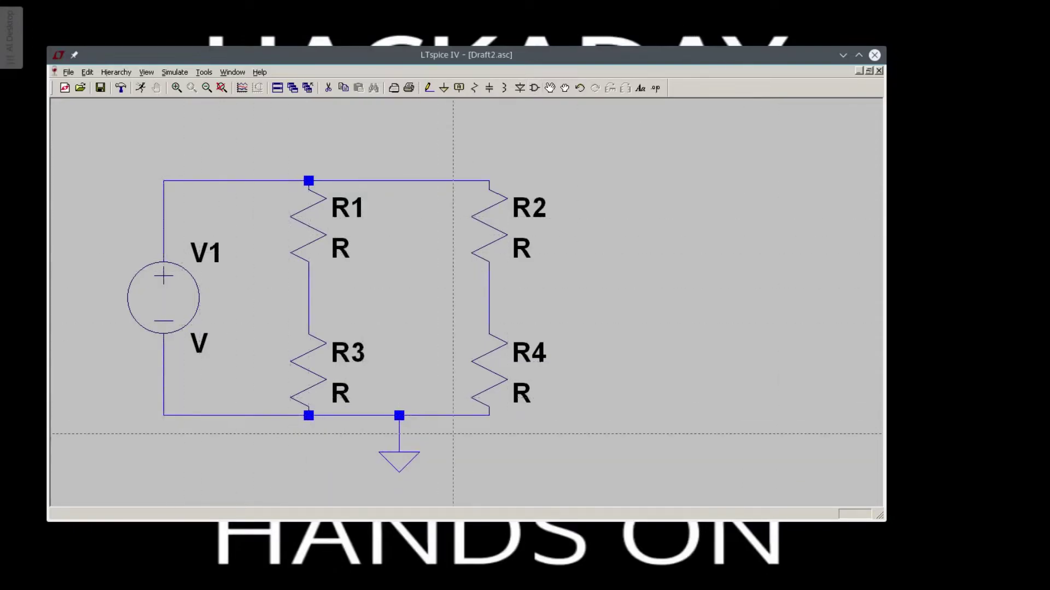
pyautogui.click(489, 416)
pyautogui.press('Escape')
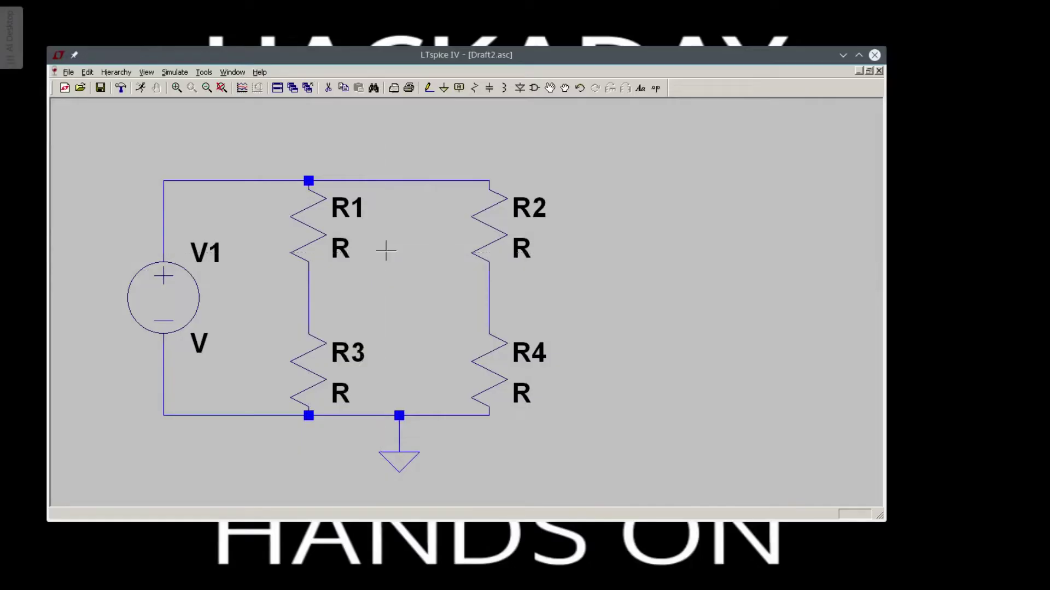
# - Set voltage source V1's DC value to 10 V
pyautogui.rightClick(200, 301)
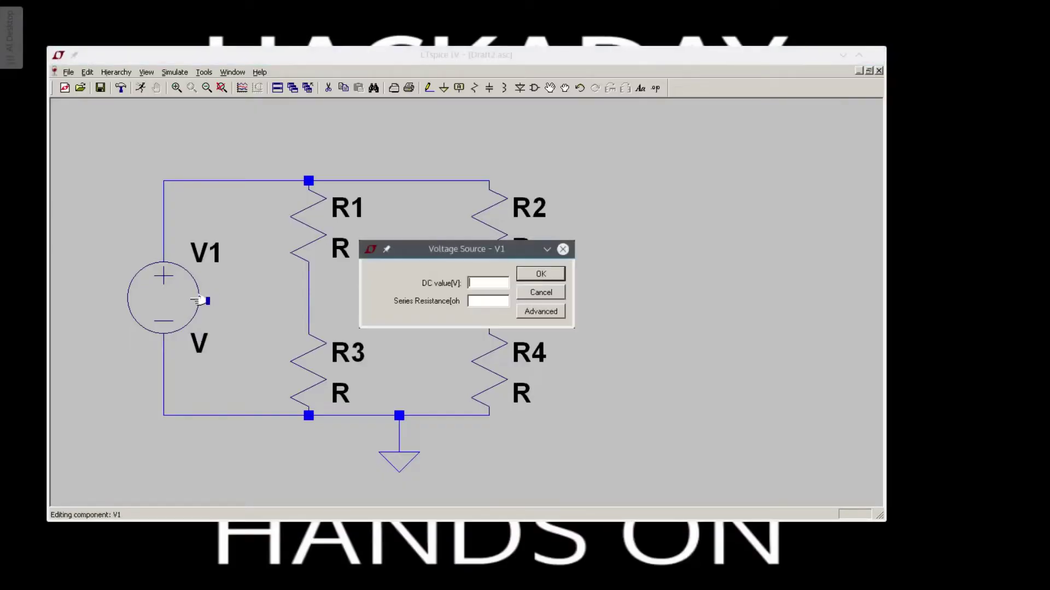
pyautogui.click(474, 301)
pyautogui.click(541, 311)
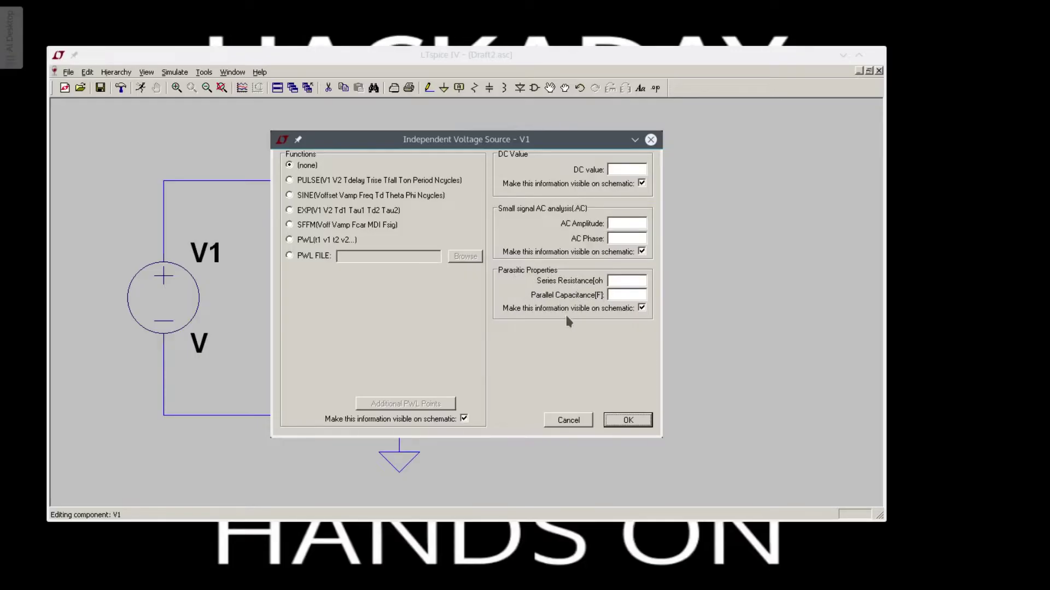
pyautogui.click(614, 422)
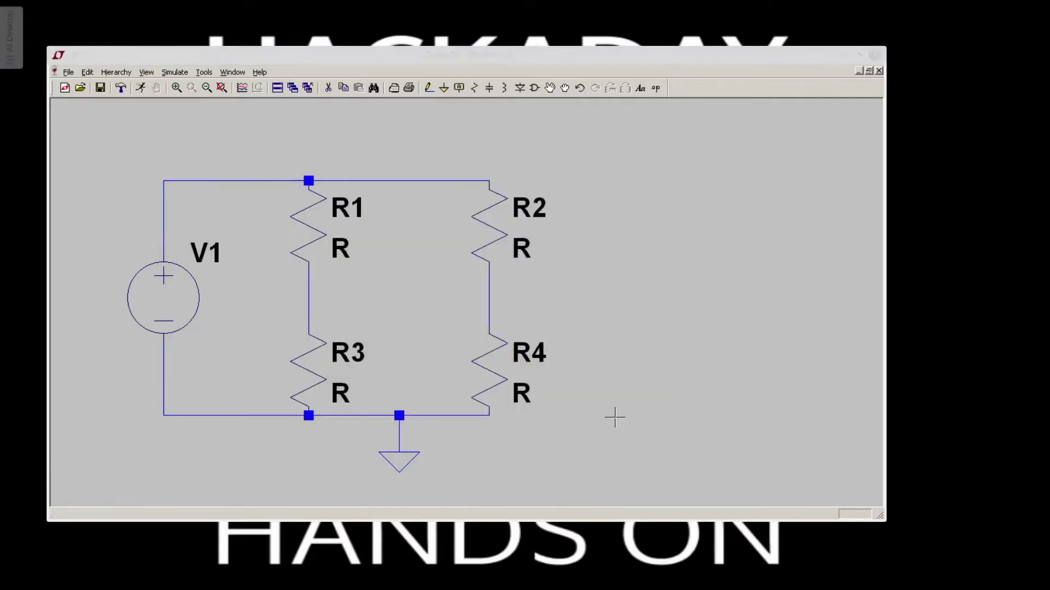
pyautogui.rightClick(210, 306)
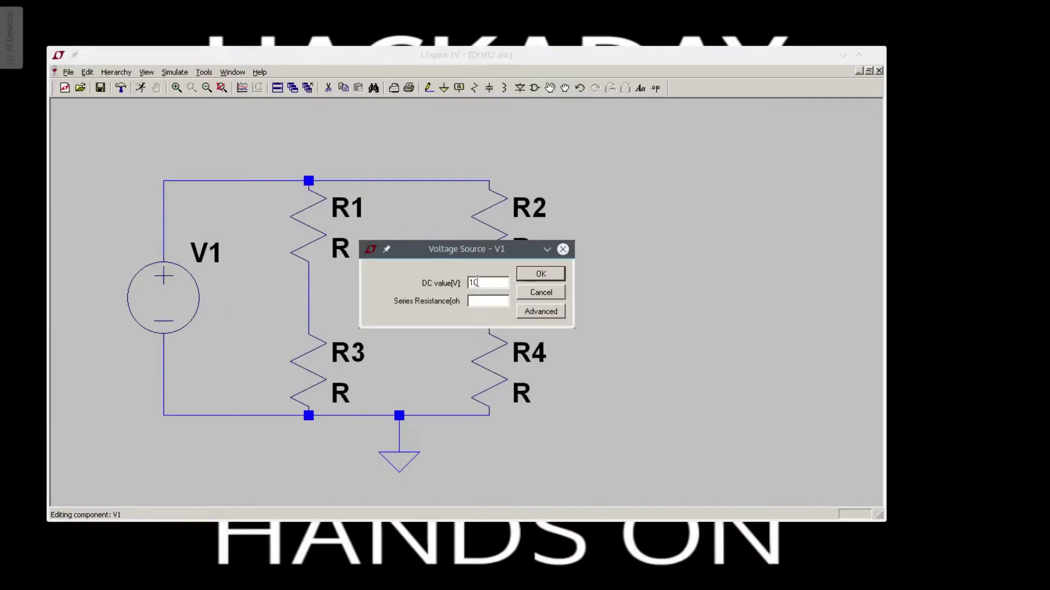
pyautogui.click(540, 275)
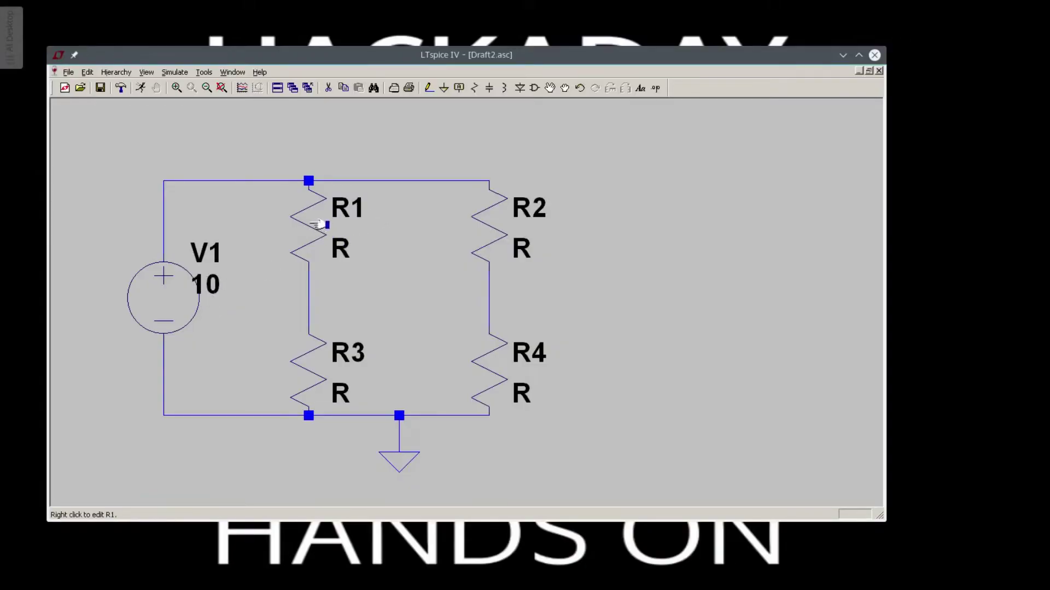
pyautogui.rightClick(317, 224)
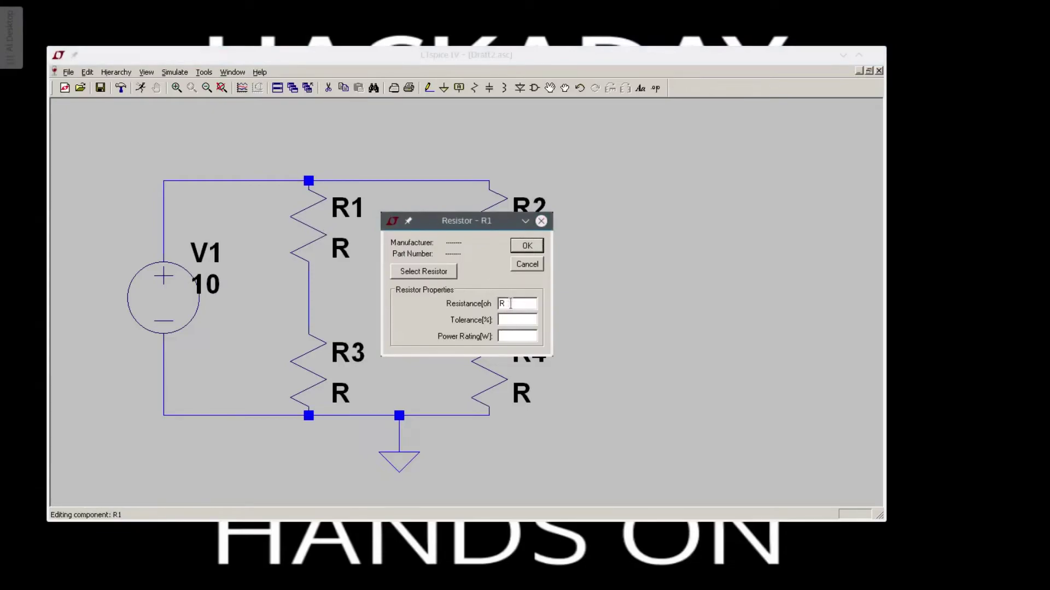
pyautogui.click(433, 272)
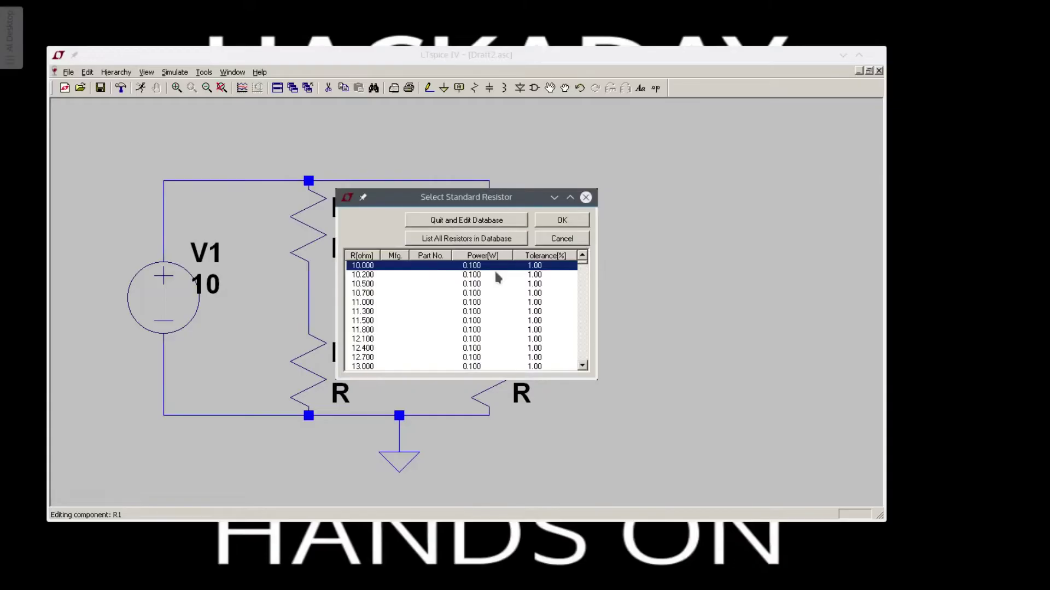
pyautogui.scroll(-3, 502, 292)
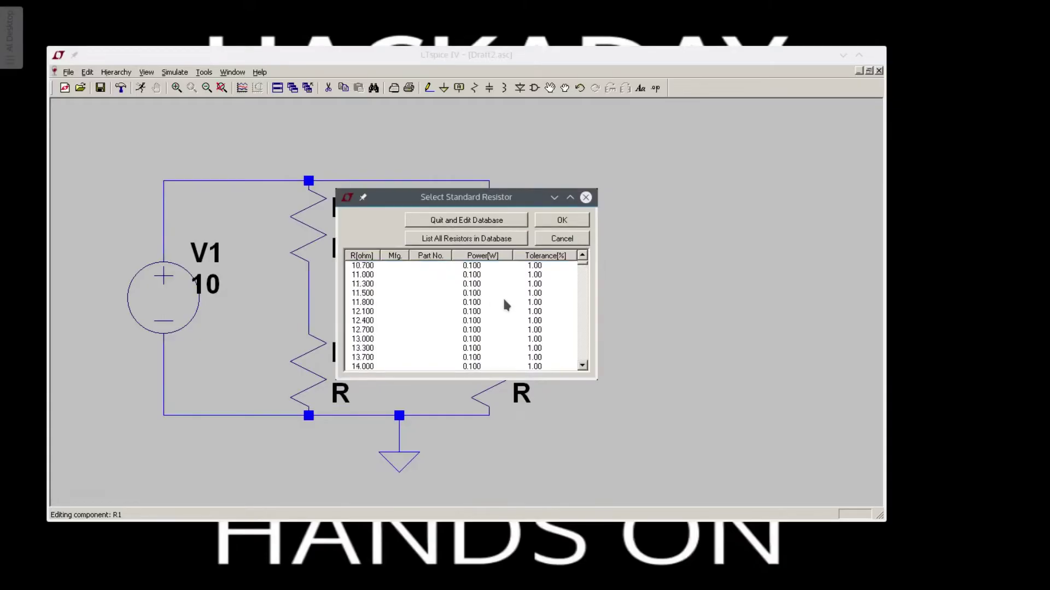
pyautogui.scroll(3, 504, 305)
pyautogui.click(468, 241)
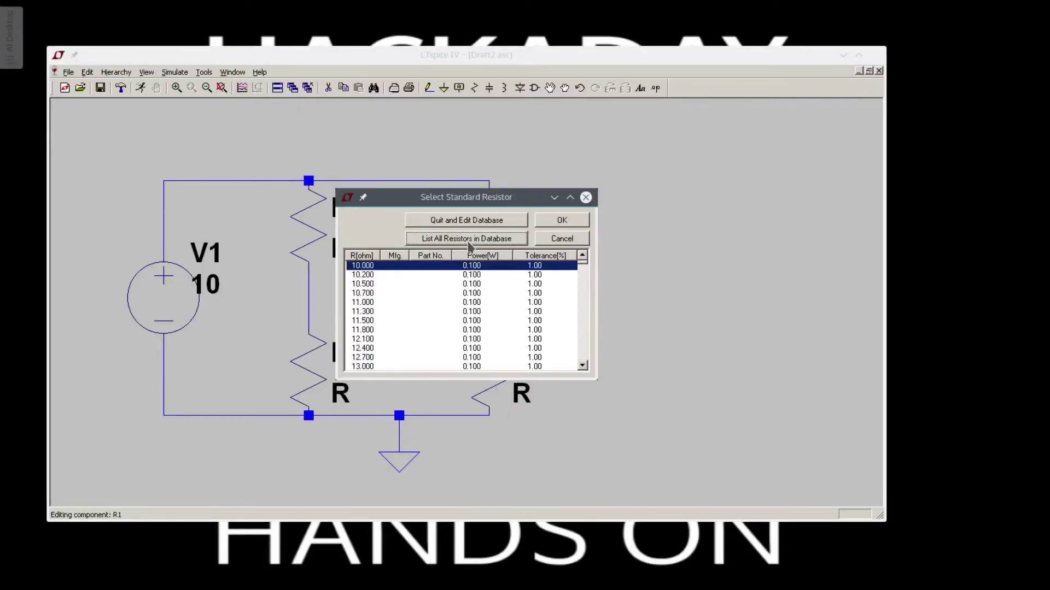
pyautogui.scroll(-20, 552, 294)
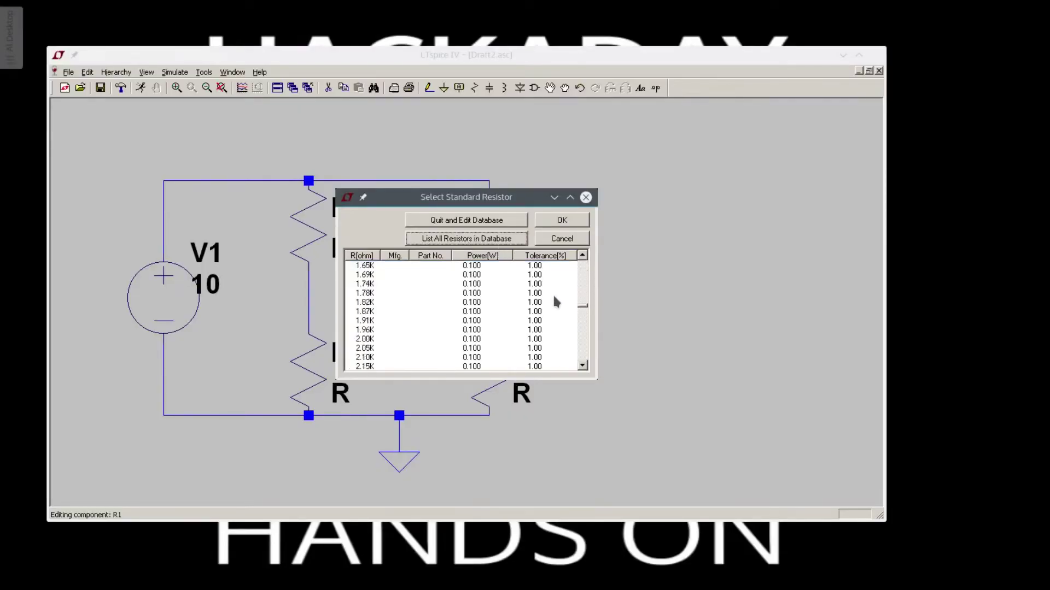
pyautogui.scroll(-5, 550, 295)
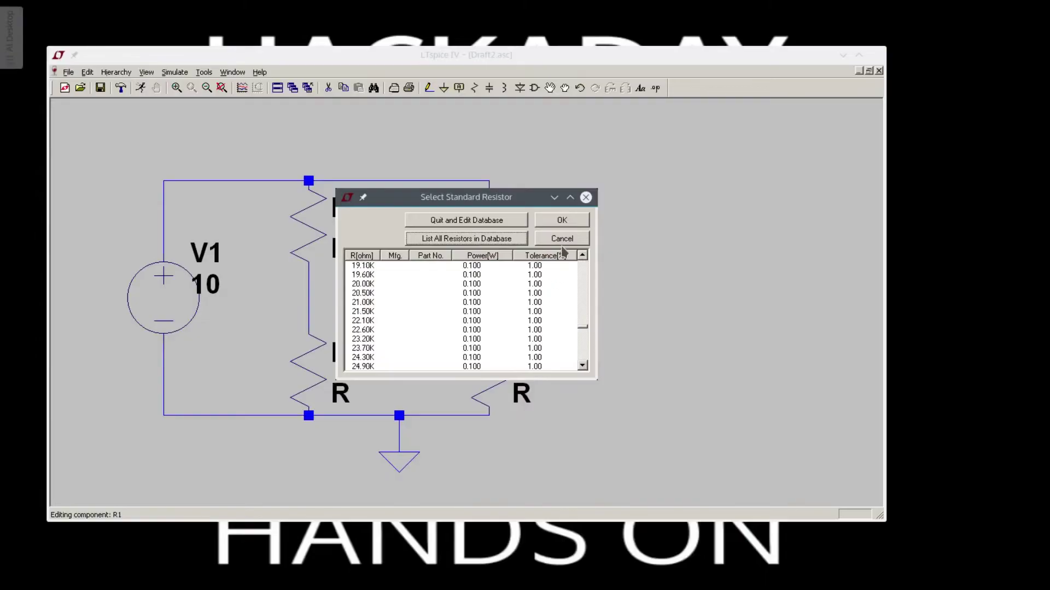
pyautogui.click(540, 239)
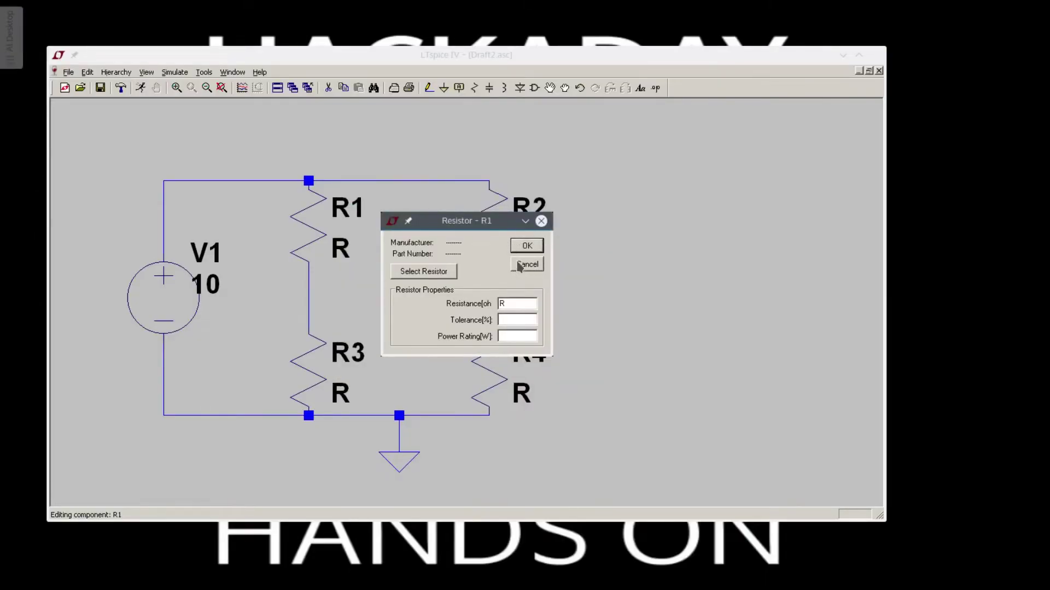
pyautogui.click(519, 266)
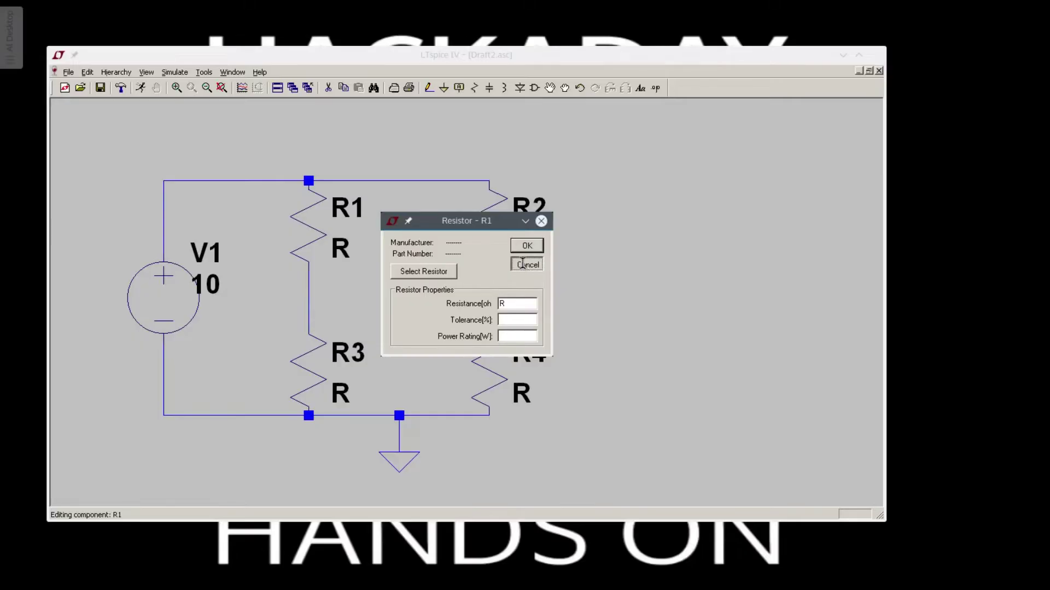
pyautogui.rightClick(345, 243)
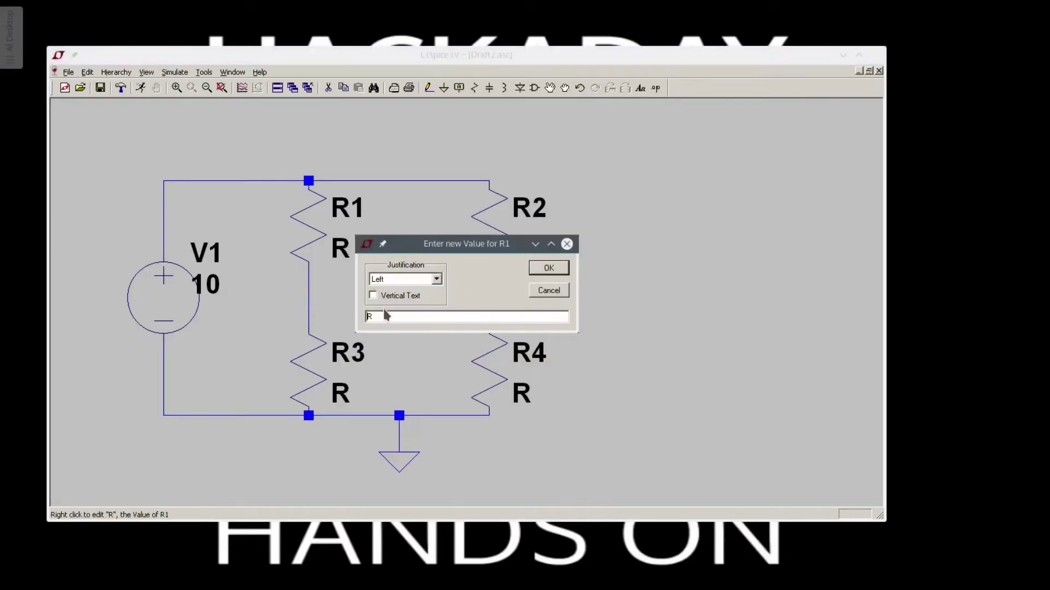
pyautogui.moveTo(382, 317); pyautogui.dragTo(348, 321)
pyautogui.press('Return')
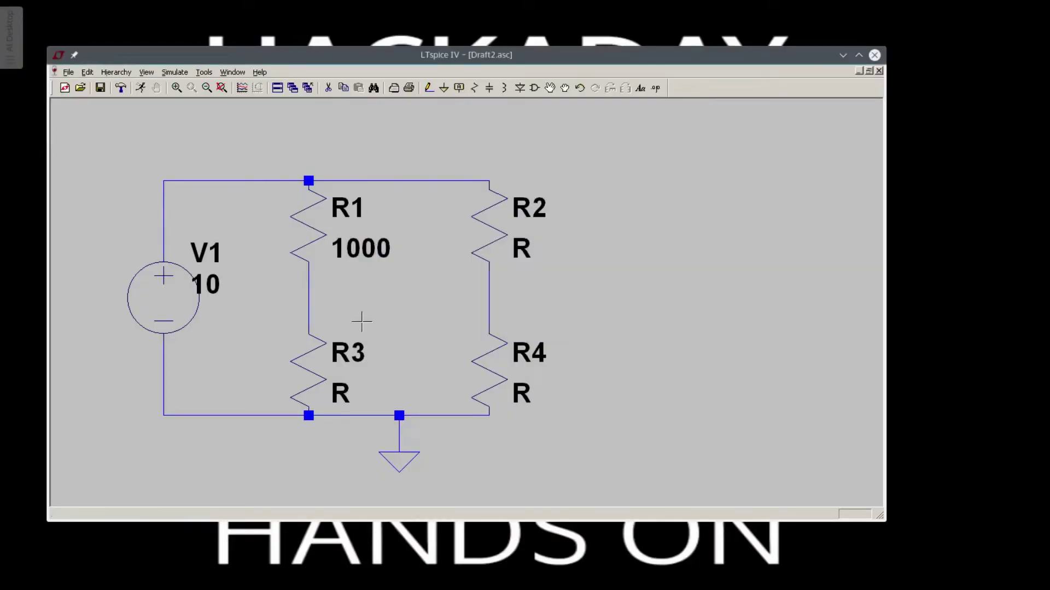
pyautogui.rightClick(519, 248)
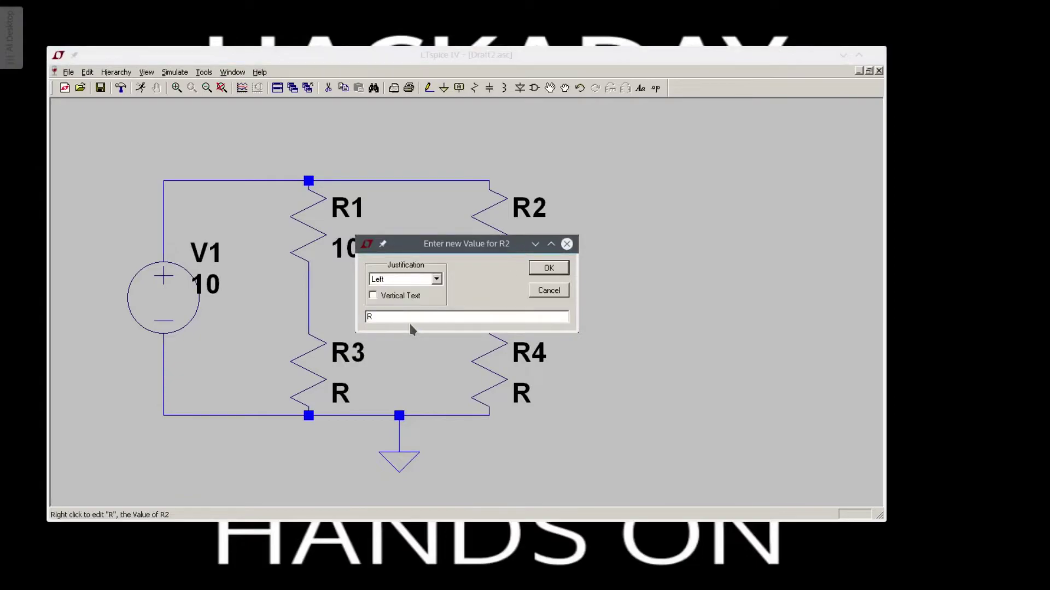
pyautogui.moveTo(409, 318); pyautogui.dragTo(350, 321)
pyautogui.press('Return')
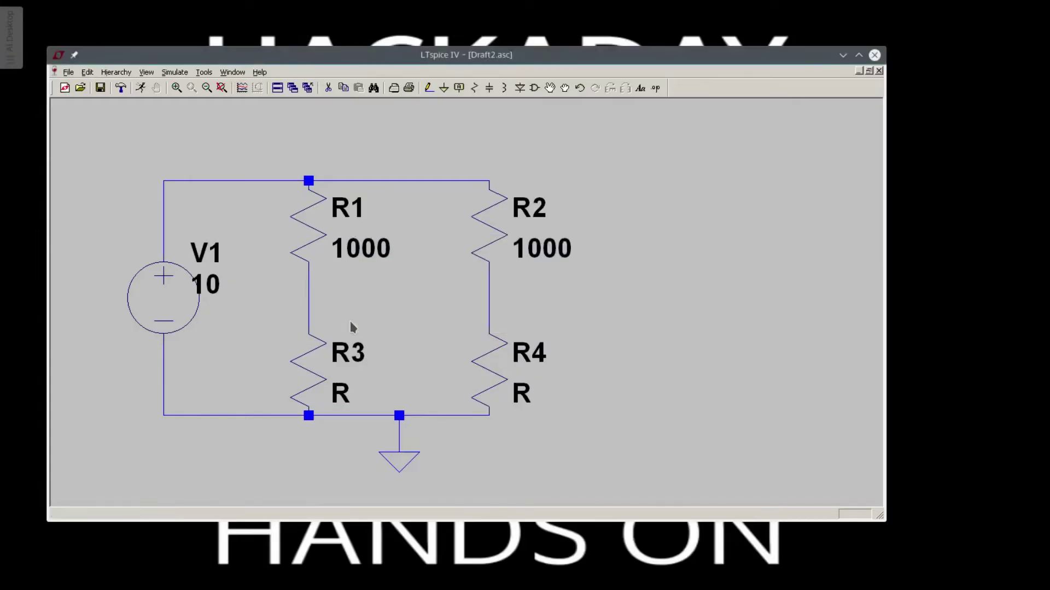
pyautogui.rightClick(341, 392)
pyautogui.moveTo(389, 317); pyautogui.dragTo(347, 320)
pyautogui.write('1000')
pyautogui.press('Return')
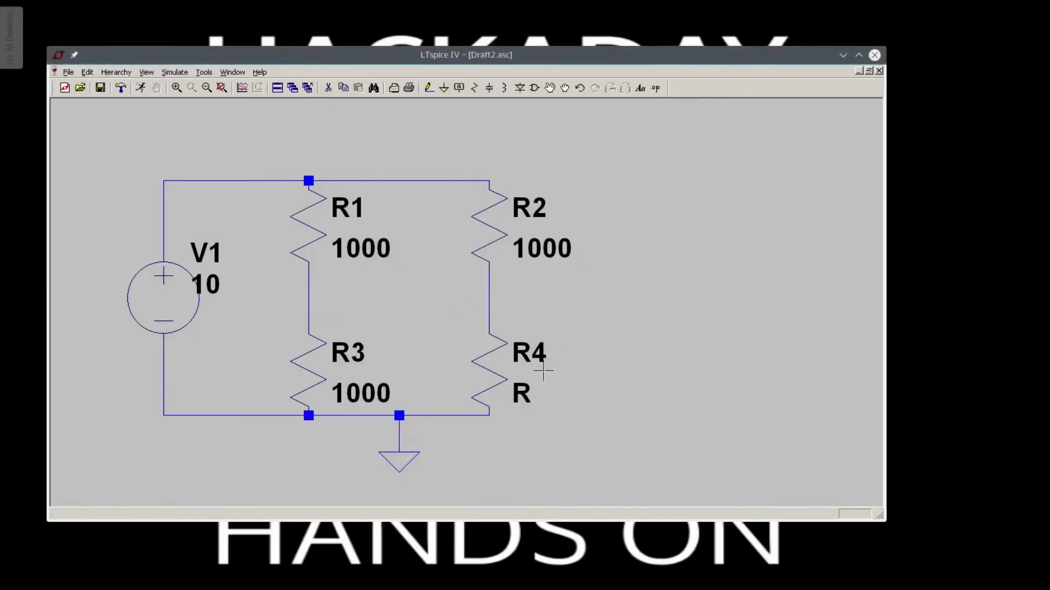
pyautogui.rightClick(522, 392)
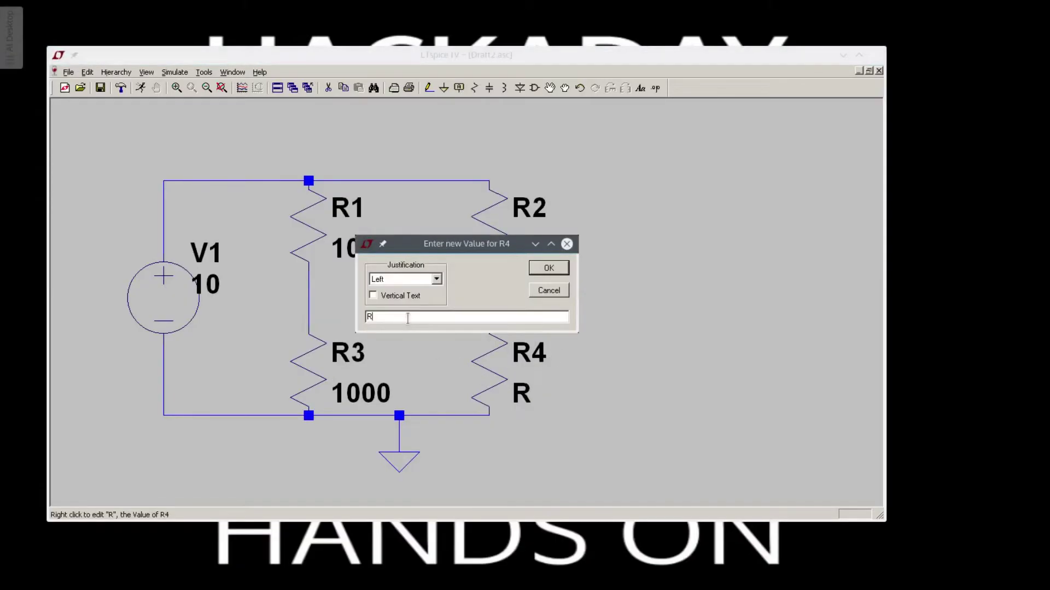
pyautogui.moveTo(407, 318); pyautogui.dragTo(338, 324)
pyautogui.press('Return')
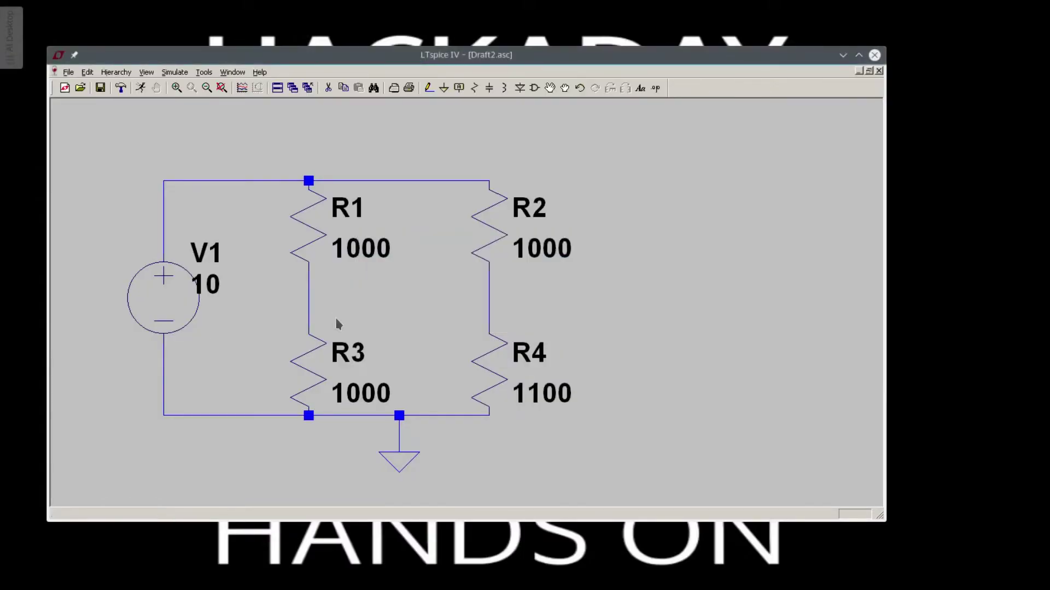
# - Label the R1–R3 midpoint net A and the R2–R4 midpoint net B
pyautogui.click(460, 88)
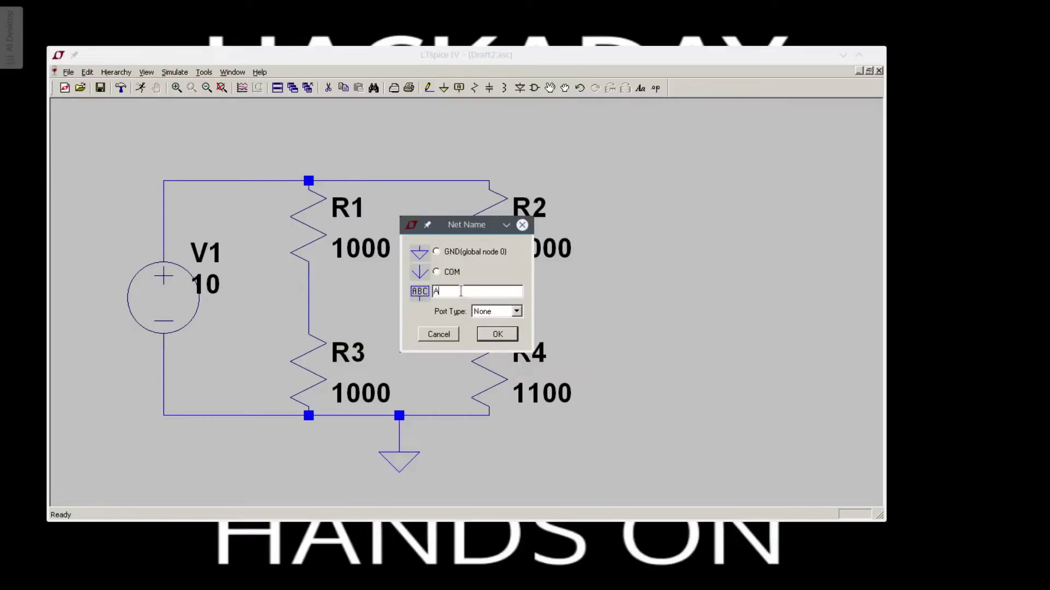
pyautogui.click(495, 335)
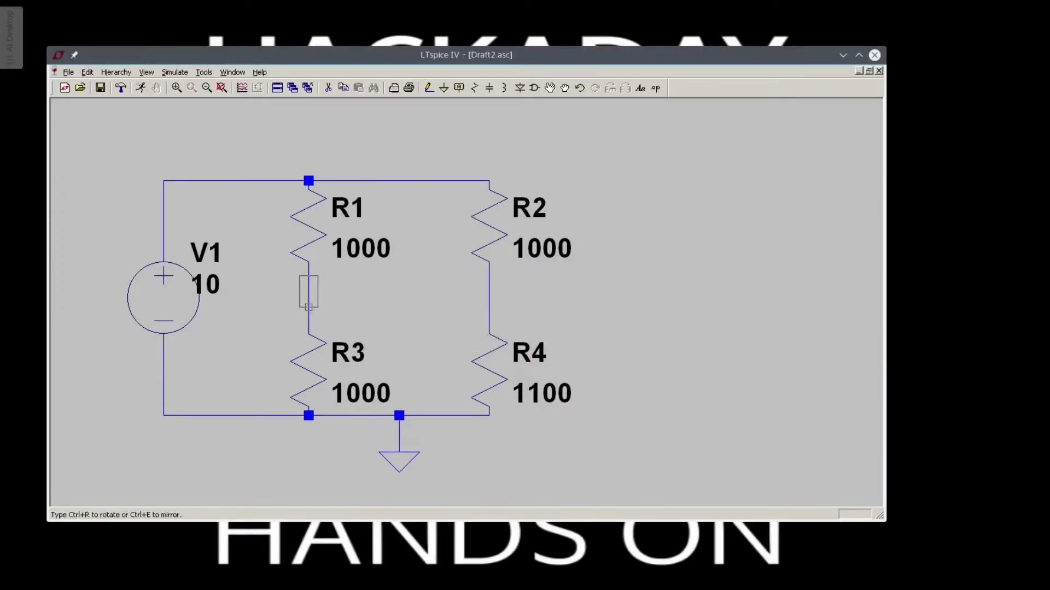
pyautogui.click(308, 306)
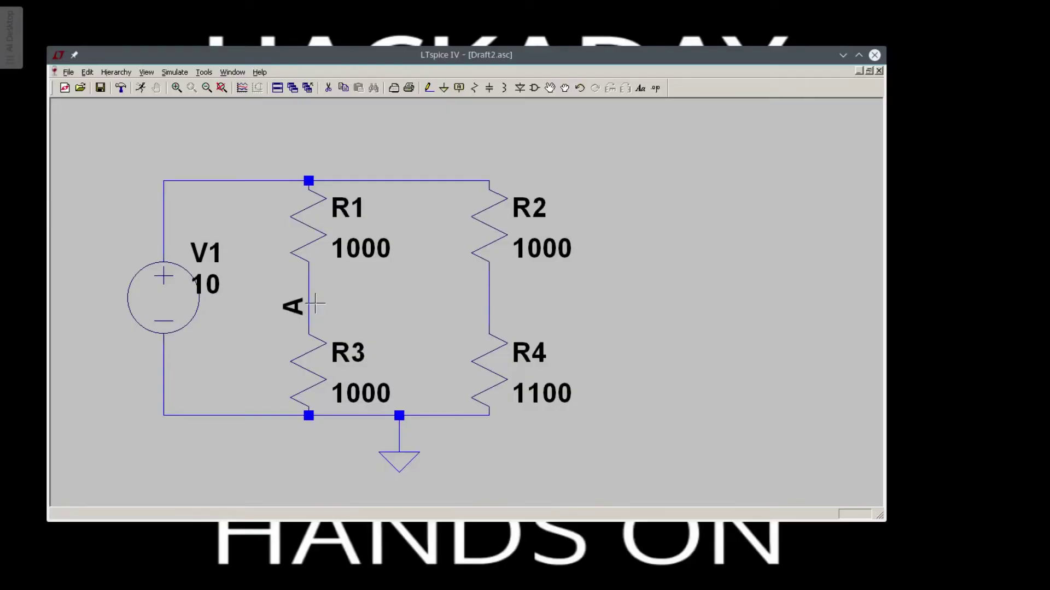
pyautogui.click(489, 301)
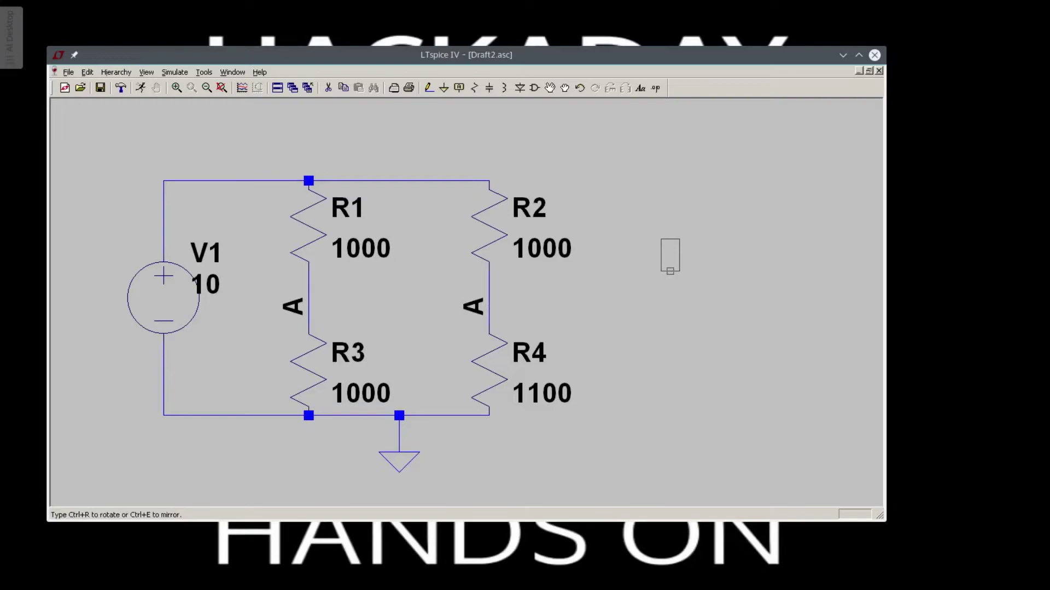
pyautogui.press('Escape')
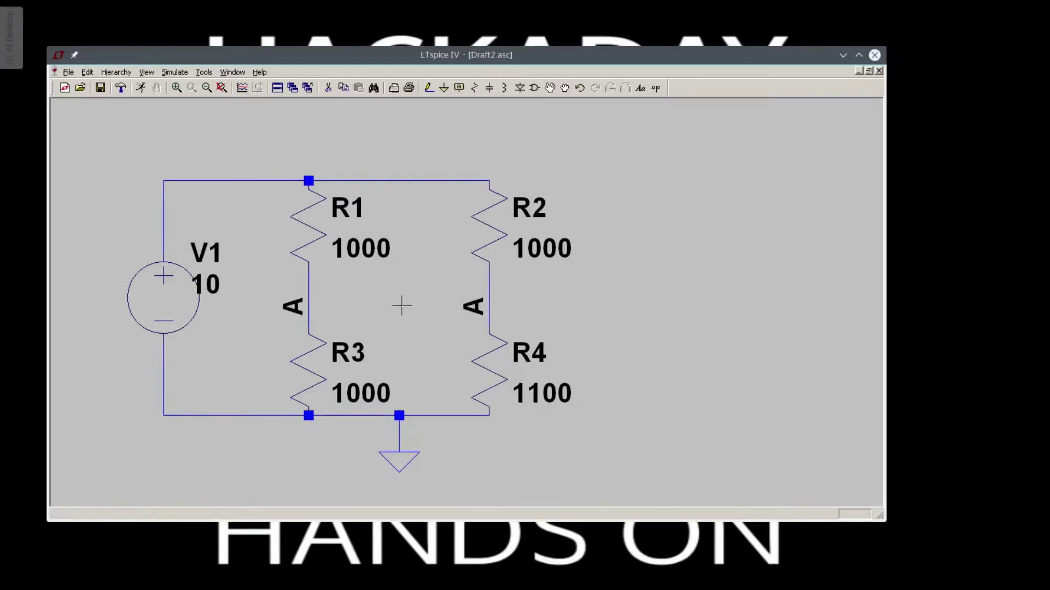
pyautogui.rightClick(474, 306)
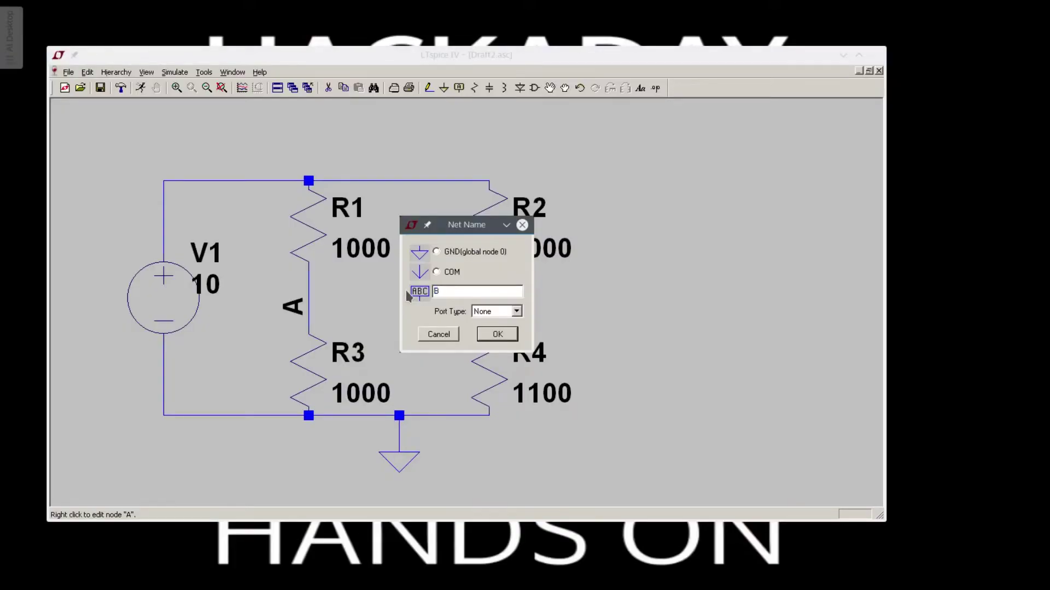
pyautogui.write('B')
pyautogui.click(497, 334)
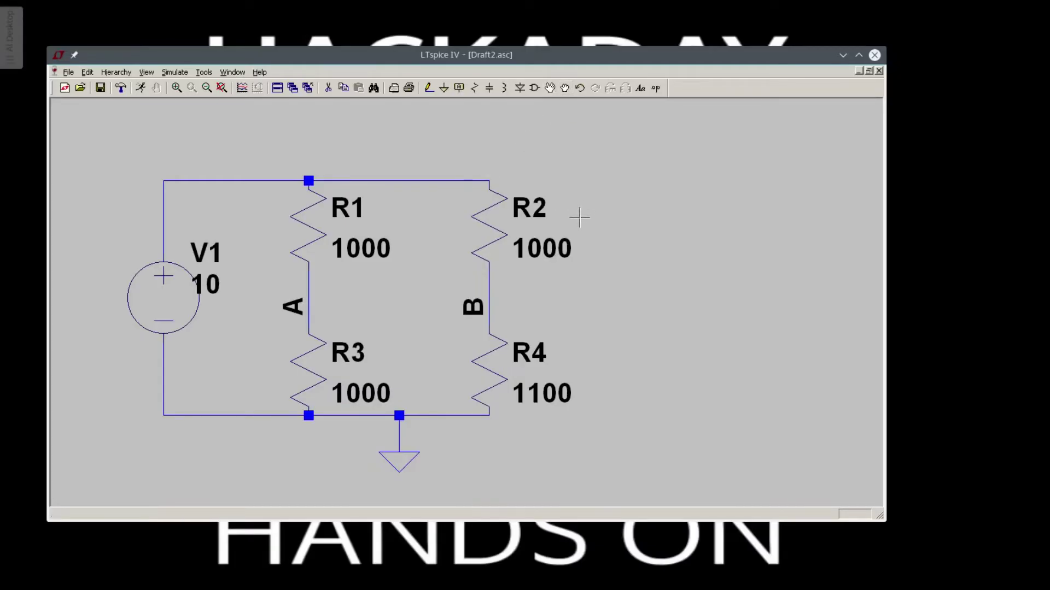
# - Move the entire bridge circuit, wires attached, to the upper left of the sheet
pyautogui.scroll(-5, 579, 217)
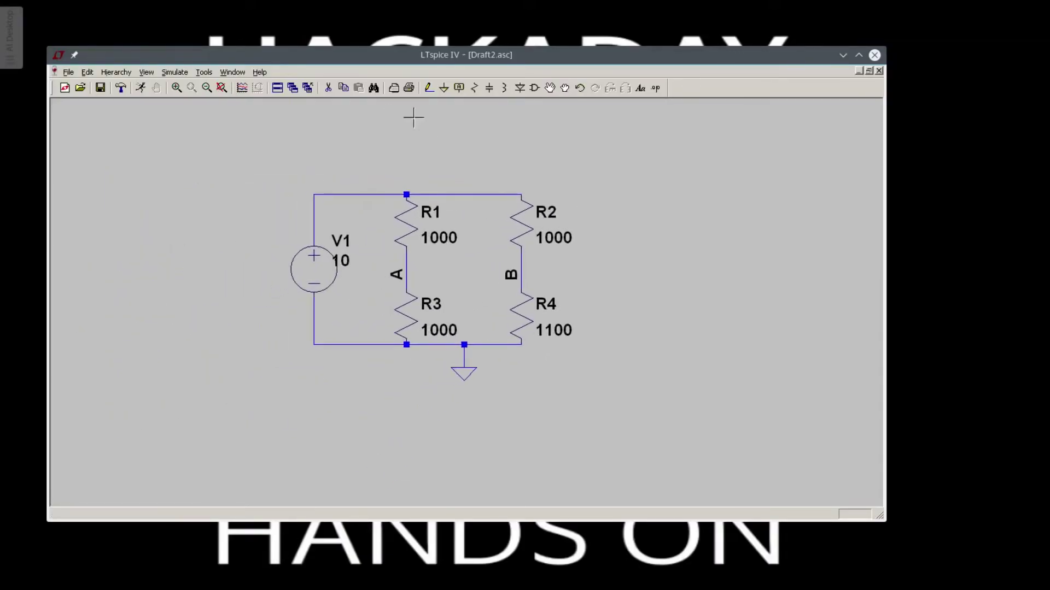
pyautogui.click(565, 89)
pyautogui.moveTo(236, 183); pyautogui.dragTo(625, 415)
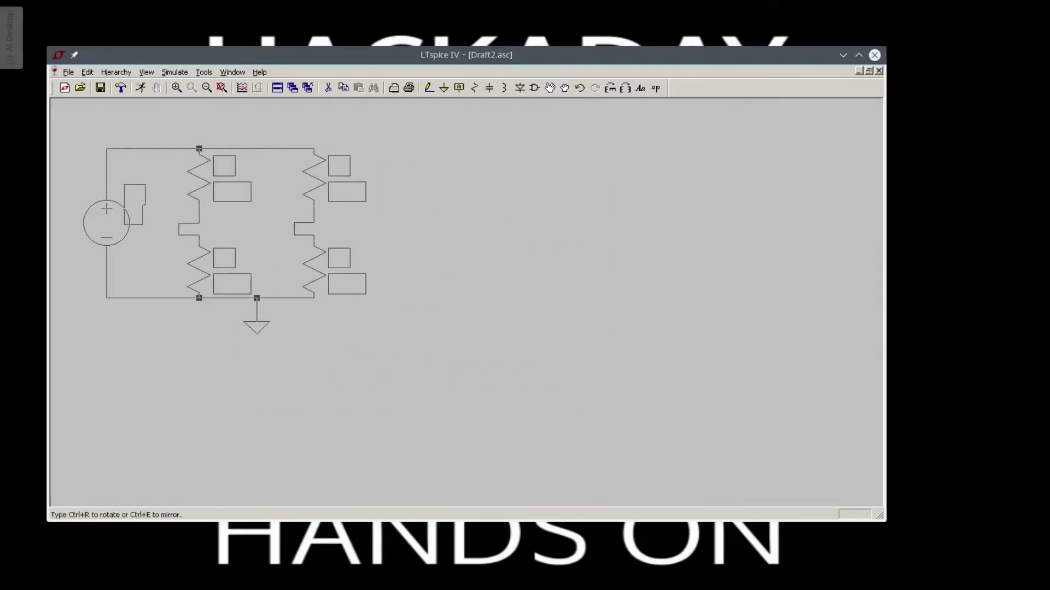
pyautogui.click(408, 376)
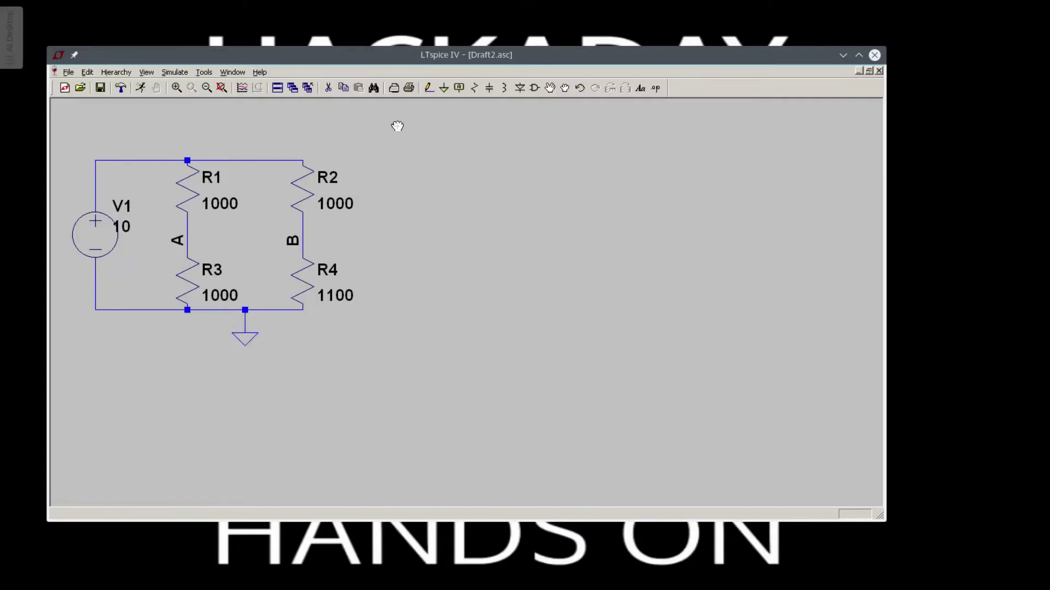
# - Copy the whole bridge and place the duplicate, with V2 and R5–R8, to its right
pyautogui.click(344, 88)
pyautogui.moveTo(73, 137); pyautogui.dragTo(365, 378)
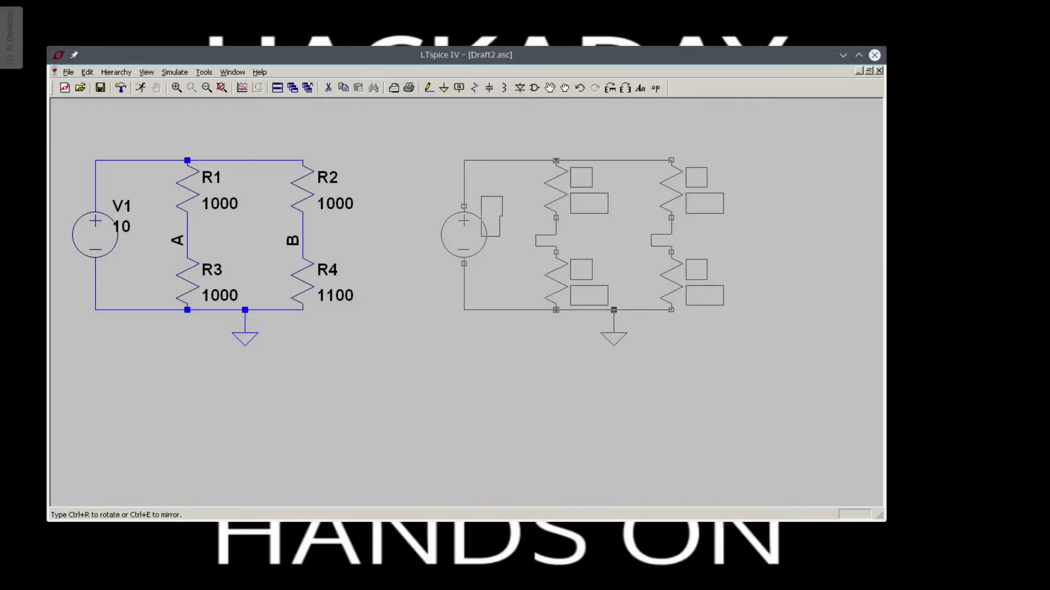
pyautogui.click(734, 379)
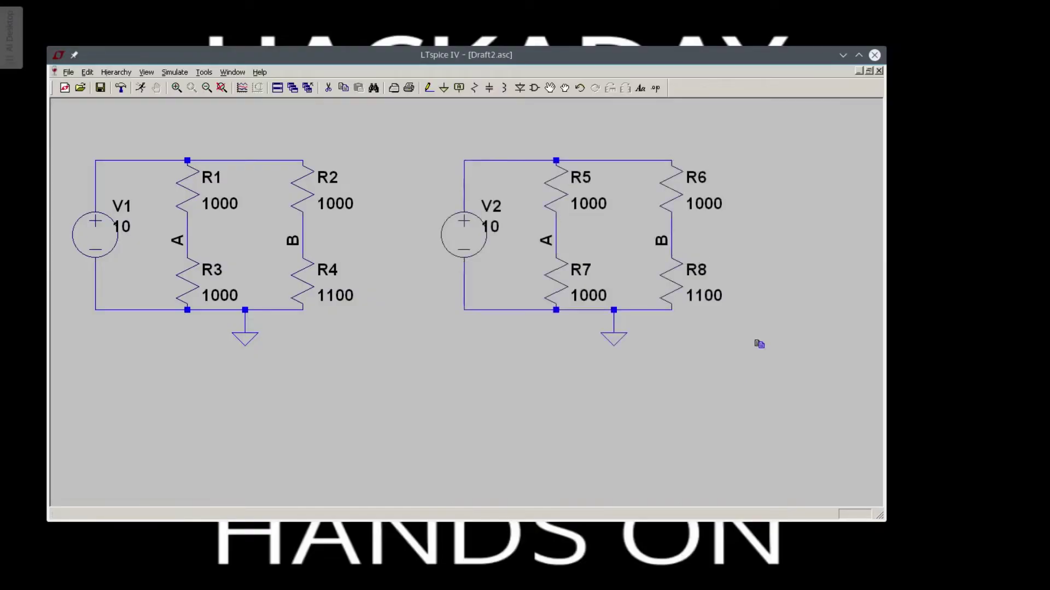
# - Try relocating R6 with Move, then Drag, leaving it in its original spot on R8's wires
pyautogui.click(549, 86)
pyautogui.click(673, 198)
pyautogui.click(738, 197)
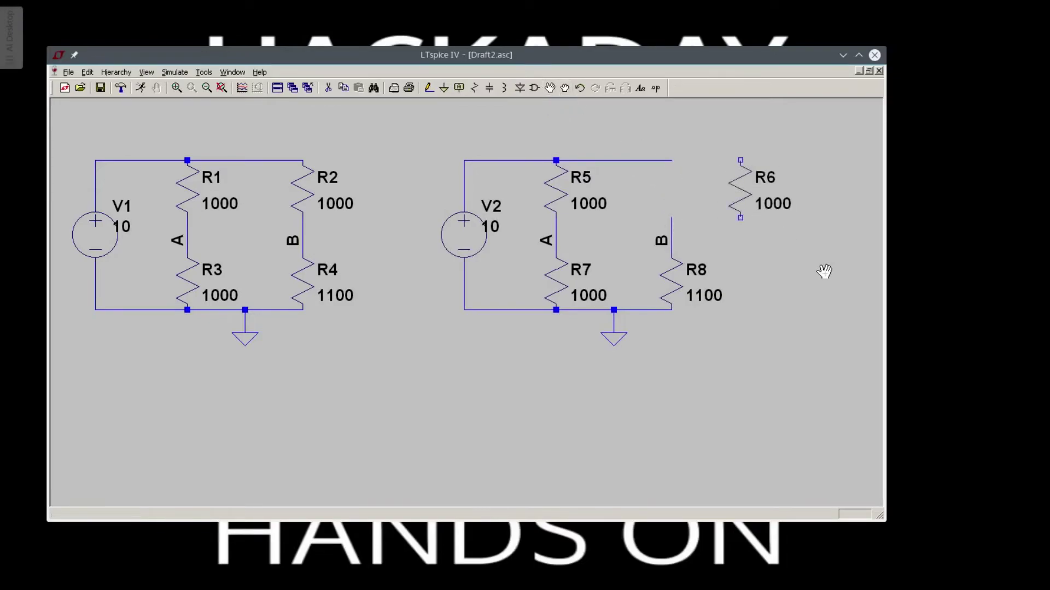
pyautogui.click(742, 189)
pyautogui.click(672, 192)
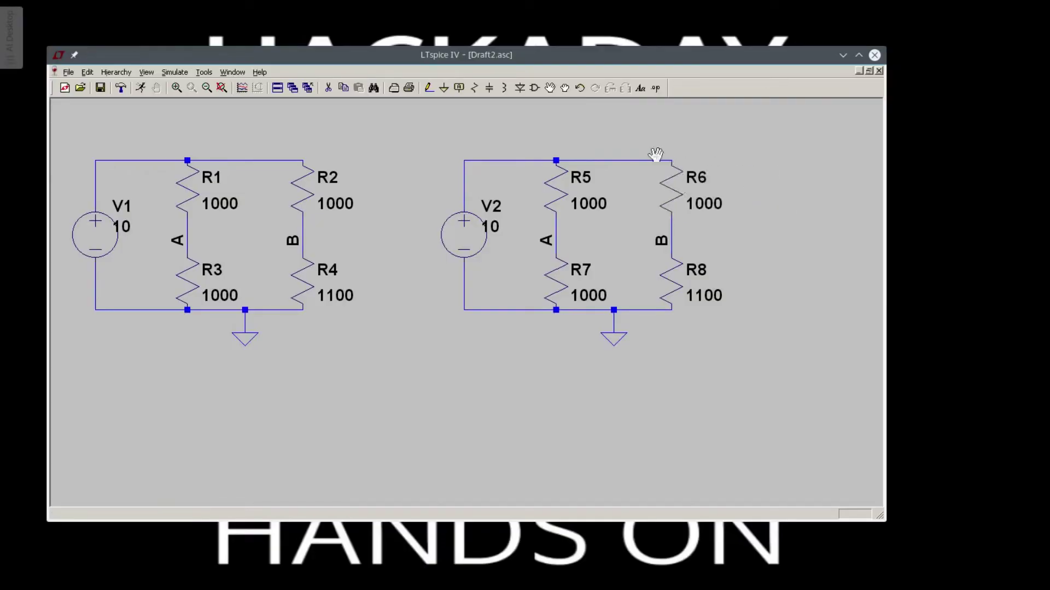
pyautogui.click(564, 87)
pyautogui.click(671, 194)
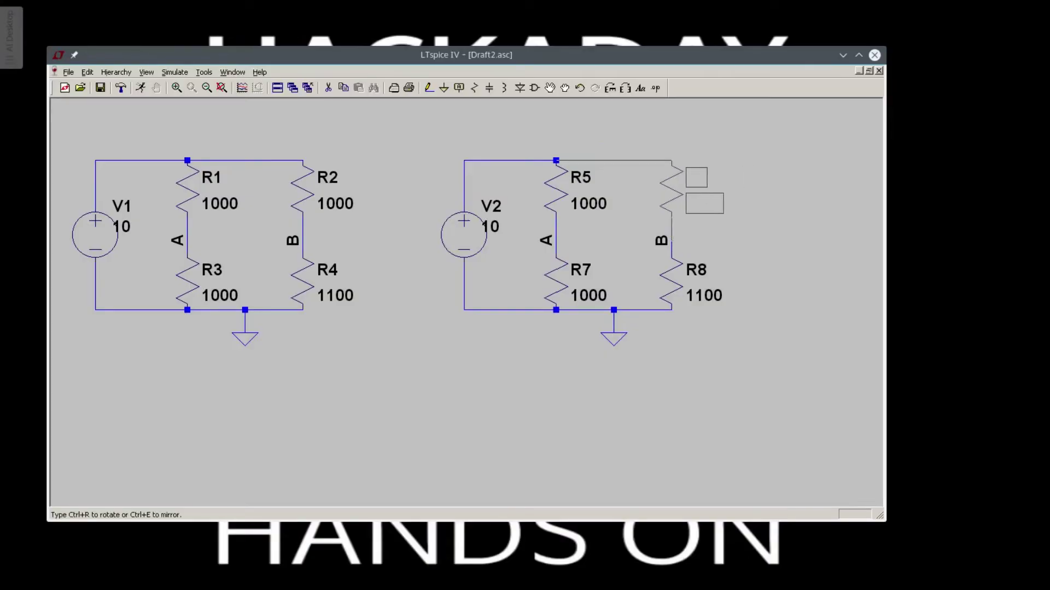
pyautogui.click(671, 192)
# - Drag-select the R6–R8 branch and set it down slightly further right
pyautogui.moveTo(635, 128); pyautogui.dragTo(735, 354)
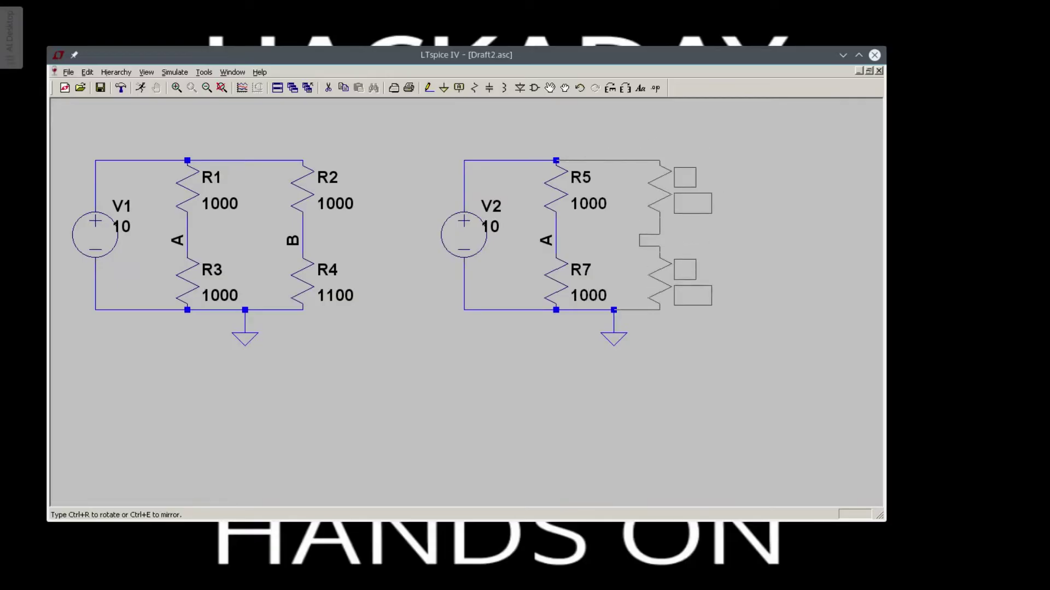
pyautogui.click(758, 397)
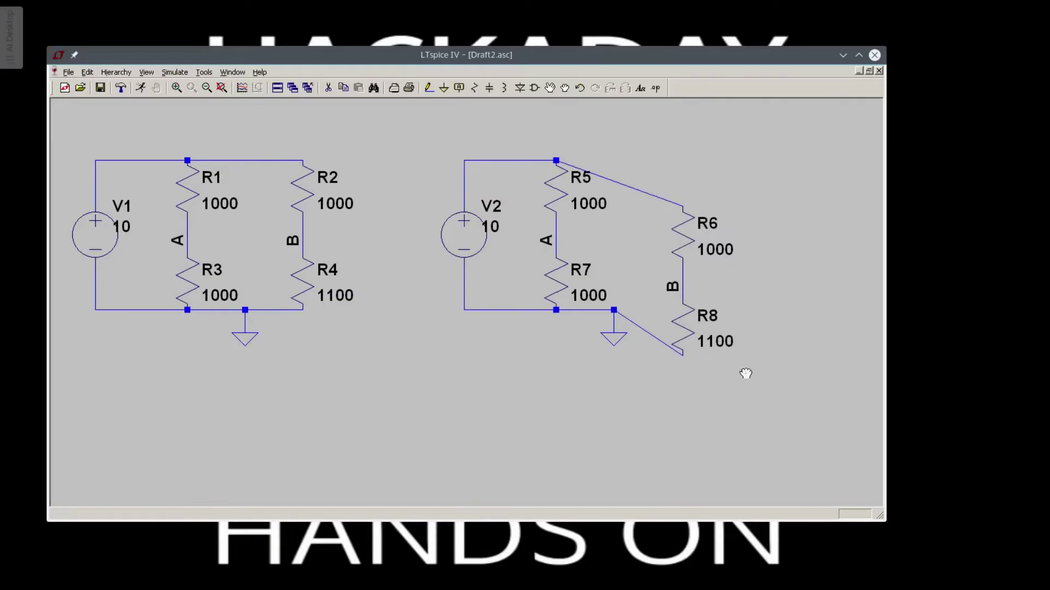
pyautogui.moveTo(747, 379); pyautogui.dragTo(662, 185)
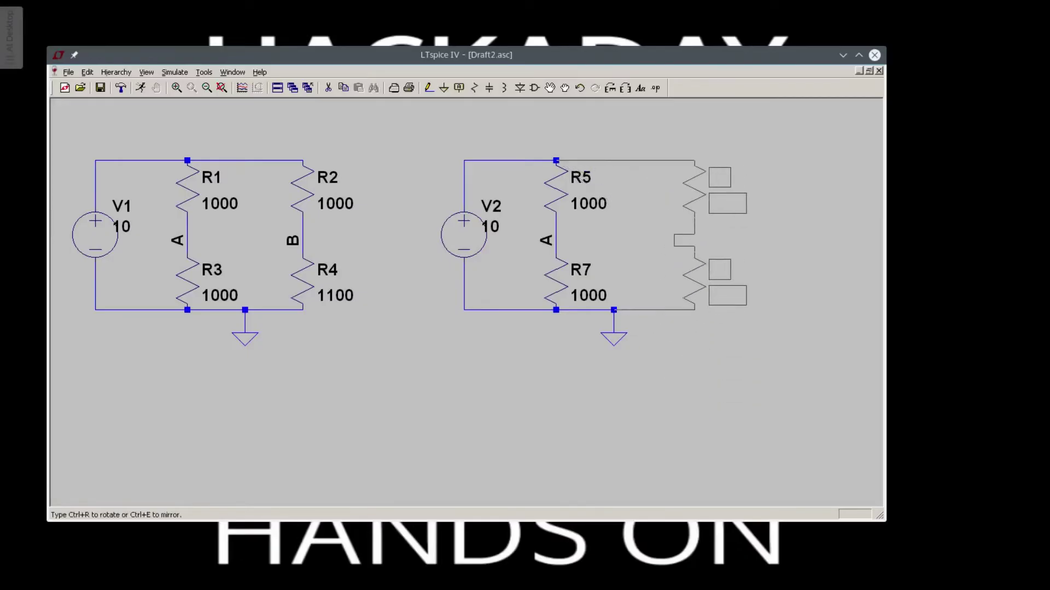
pyautogui.click(676, 123)
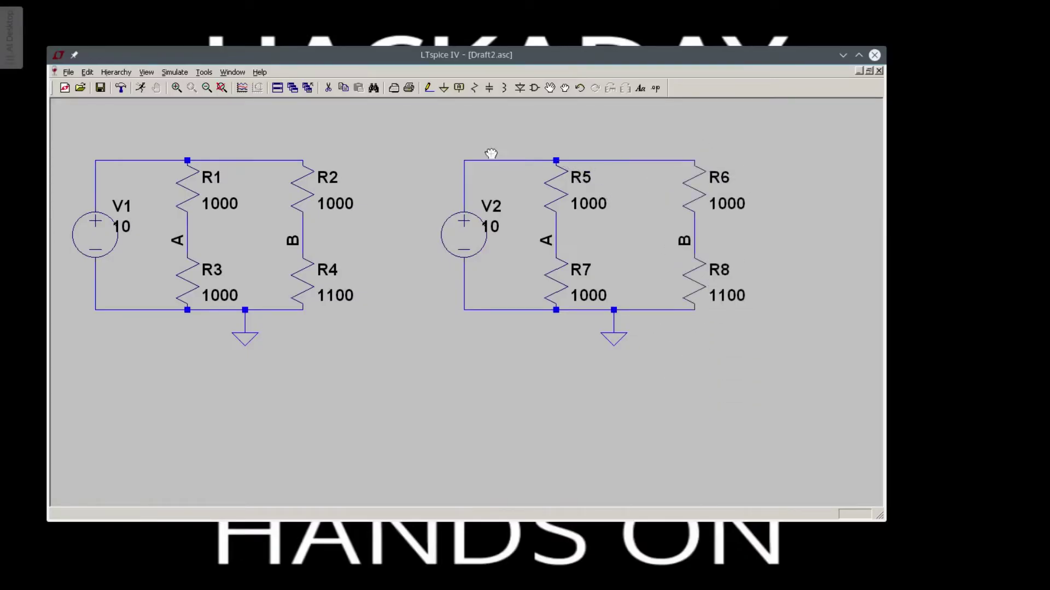
# - Cut the duplicate V2/R5–R8 bridge with one box selection and pan back to the original
pyautogui.click(327, 97)
pyautogui.click(328, 88)
pyautogui.moveTo(427, 136); pyautogui.dragTo(772, 356)
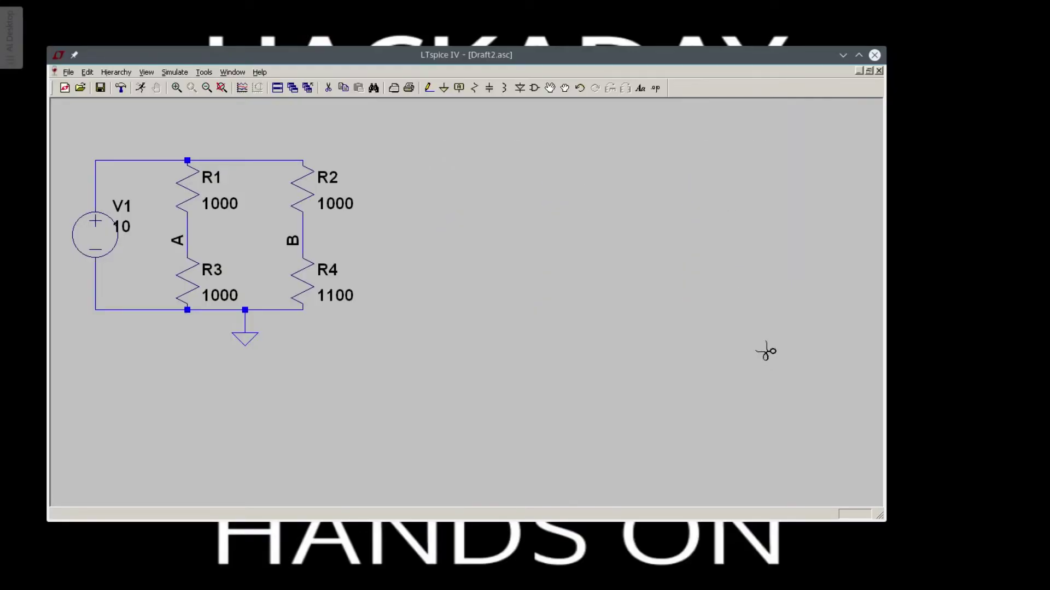
pyautogui.scroll(3, 609, 330)
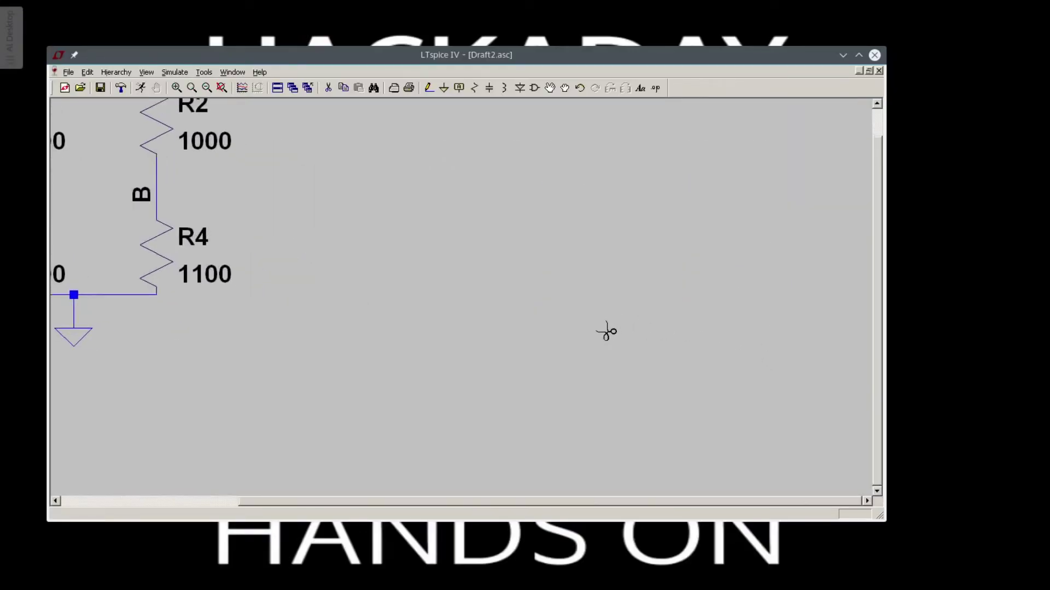
pyautogui.moveTo(403, 499); pyautogui.dragTo(216, 518)
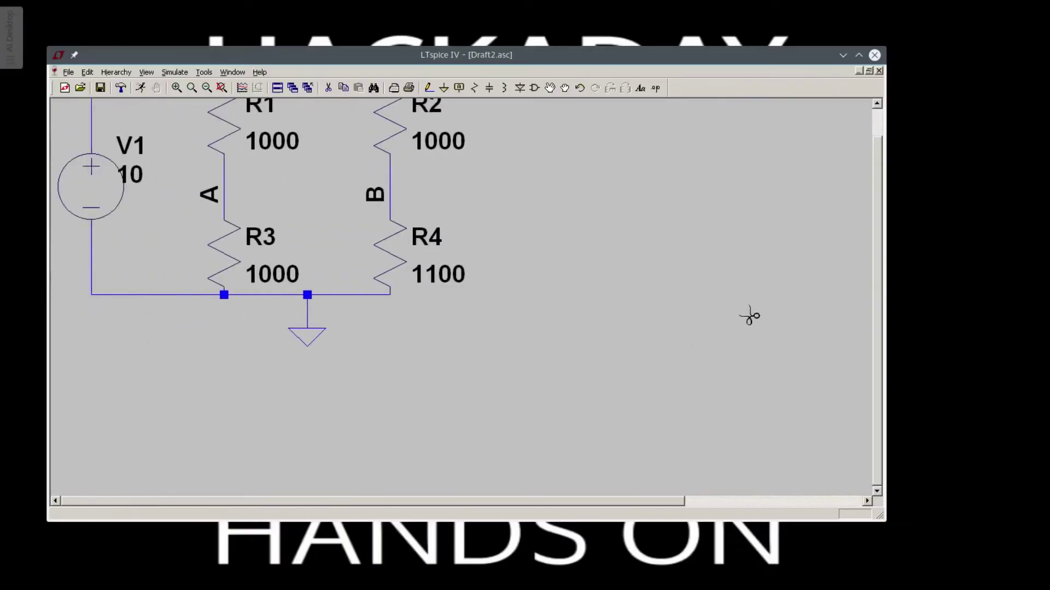
pyautogui.moveTo(876, 305); pyautogui.dragTo(879, 252)
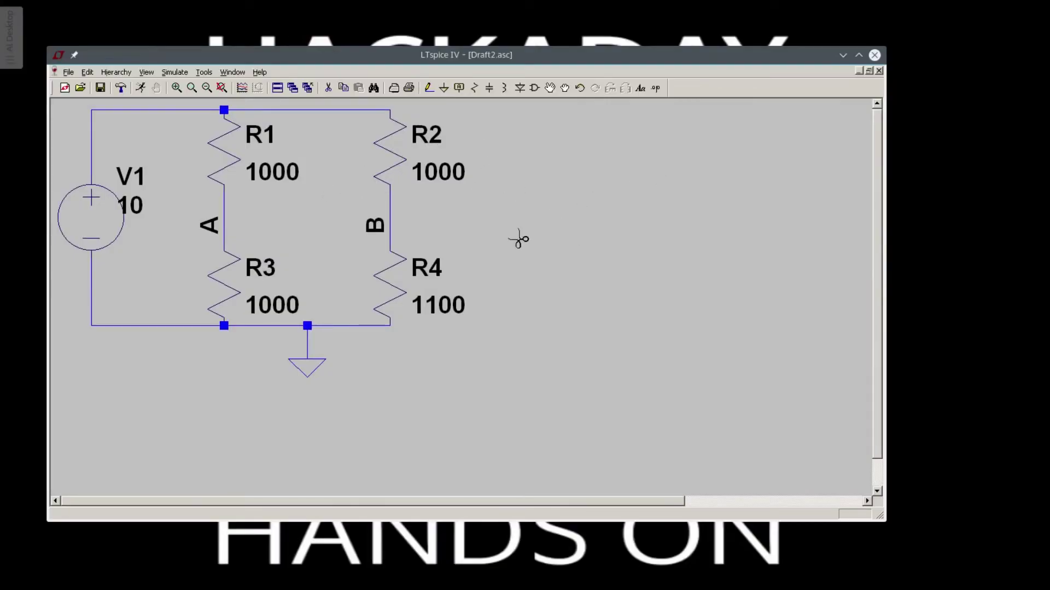
pyautogui.press('Escape')
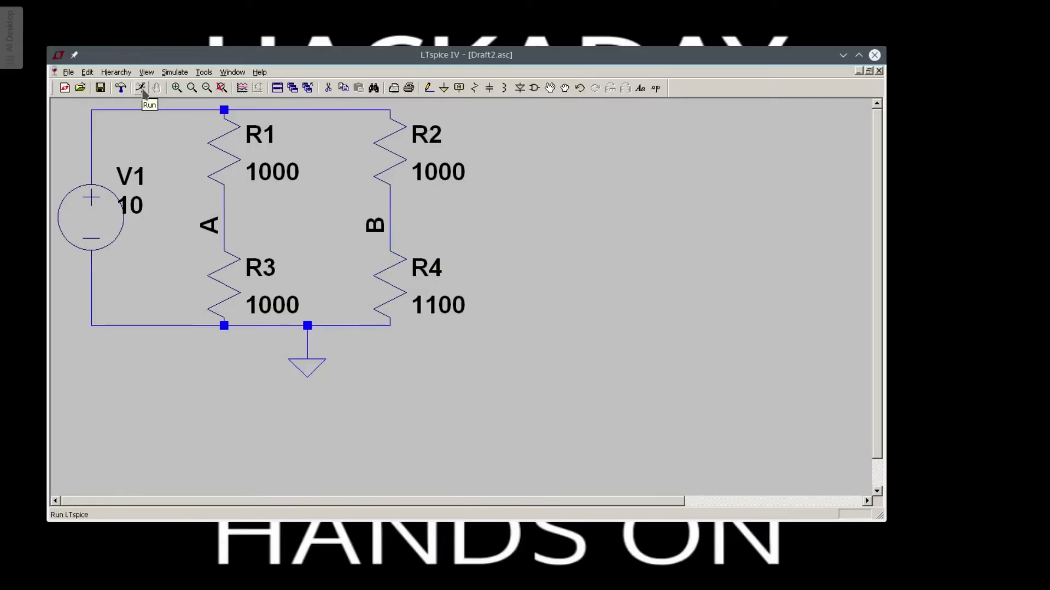
pyautogui.click(174, 72)
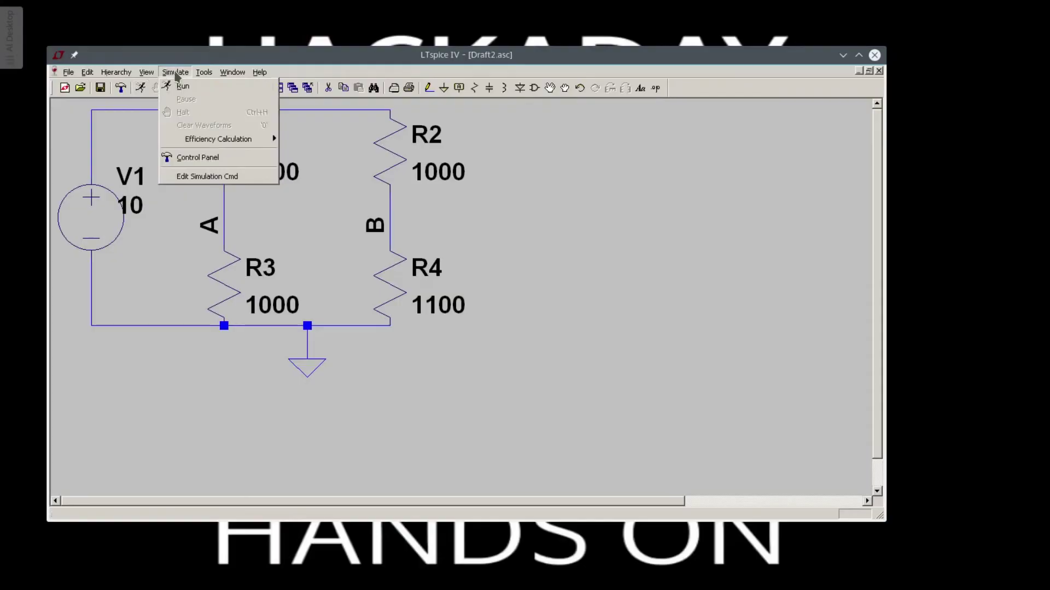
pyautogui.click(175, 72)
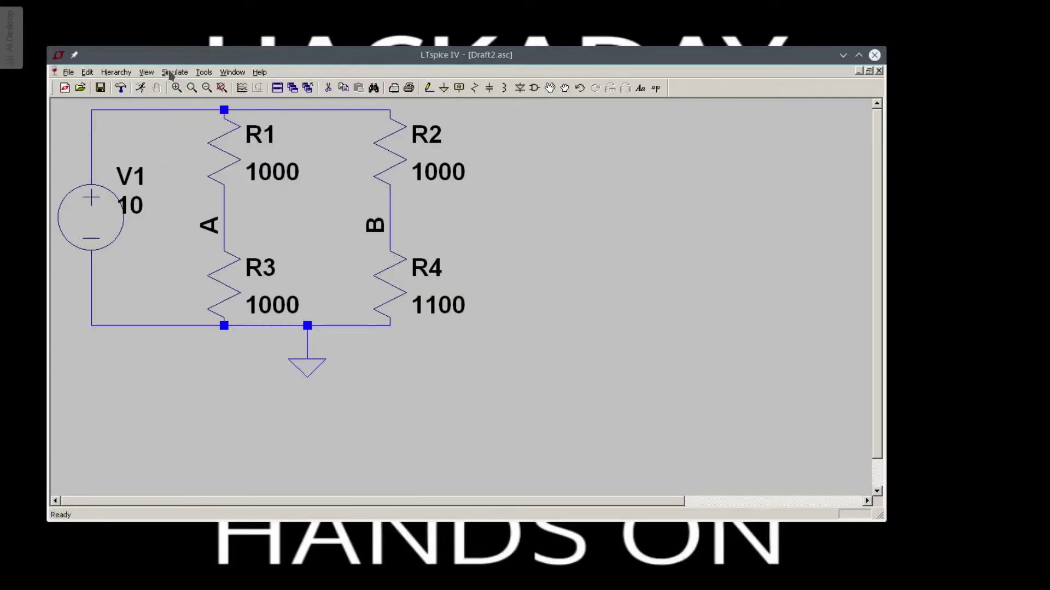
# - Run a DC op pnt analysis, placing the .op directive on the schematic
pyautogui.click(140, 88)
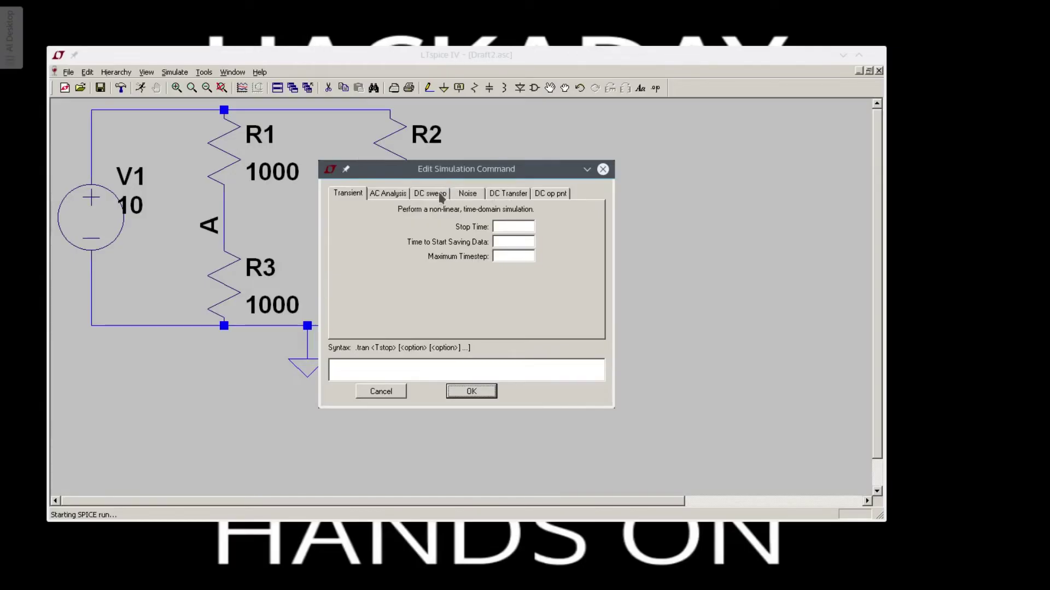
pyautogui.click(562, 194)
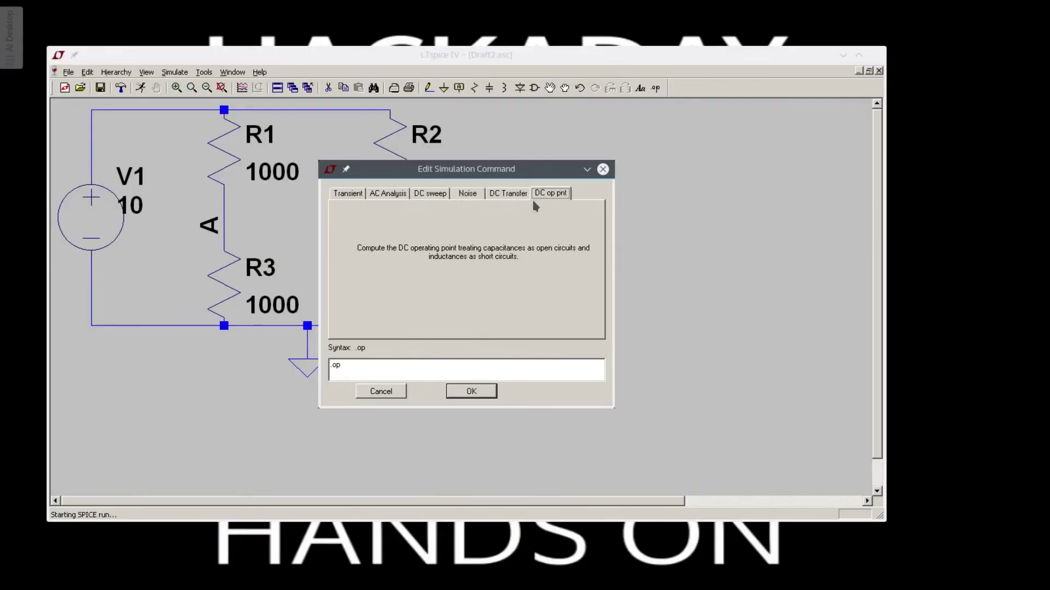
pyautogui.click(468, 392)
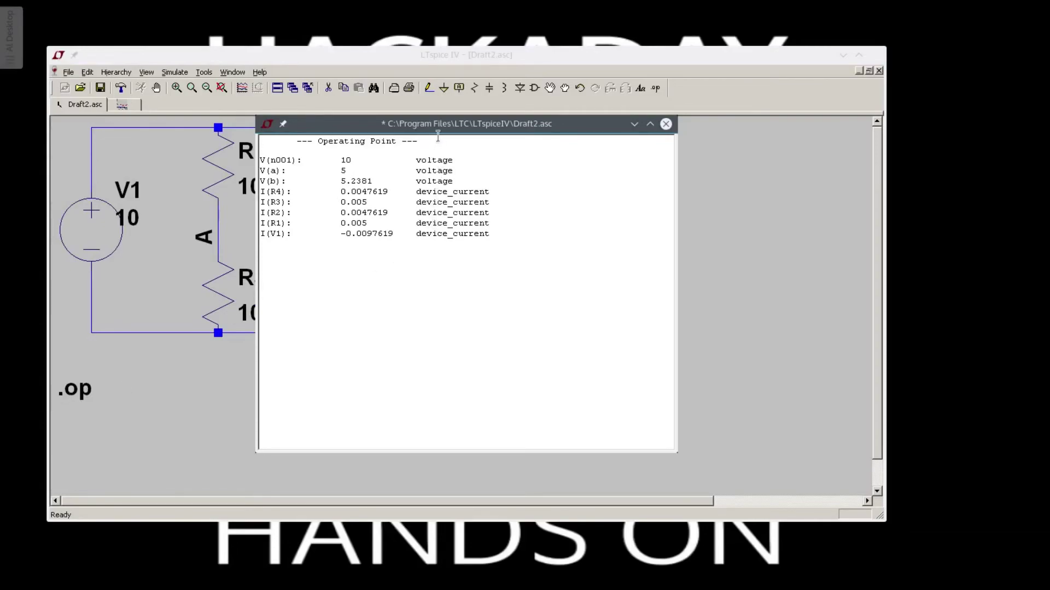
# - Drag the Operating Point window to the right so R2 and R4 show
pyautogui.moveTo(418, 127); pyautogui.dragTo(614, 141)
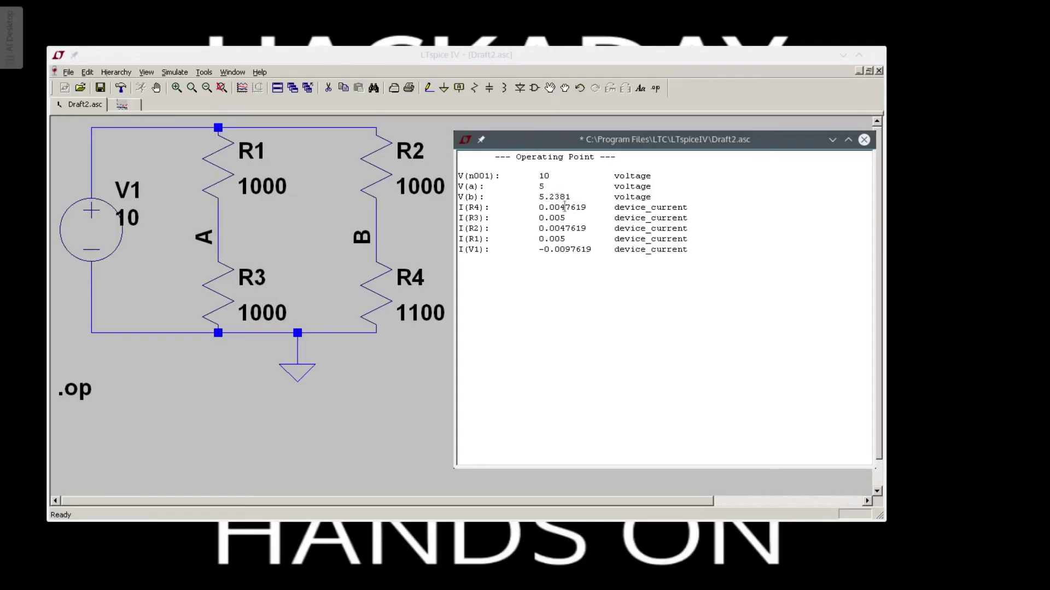
# - Close the results, attempt switching .op to Transient, dismiss the stop-time warning and cancel
pyautogui.click(865, 141)
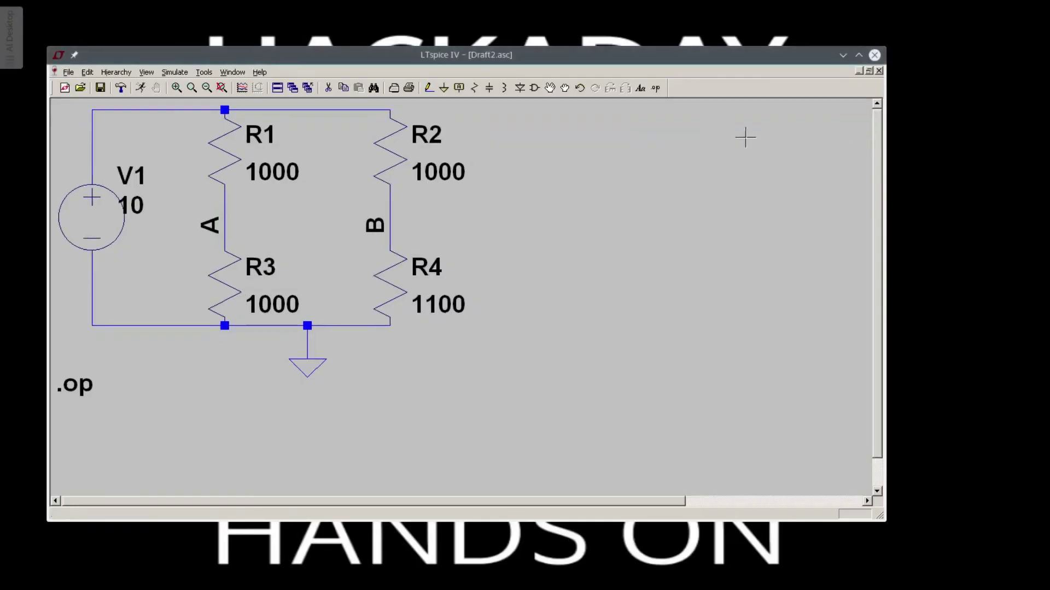
pyautogui.rightClick(78, 384)
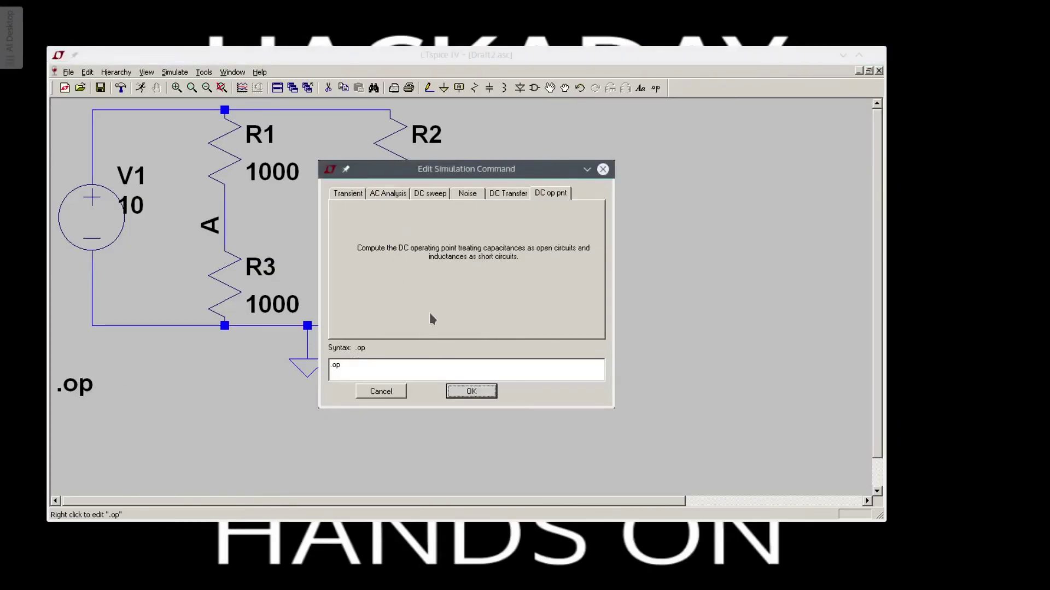
pyautogui.click(353, 196)
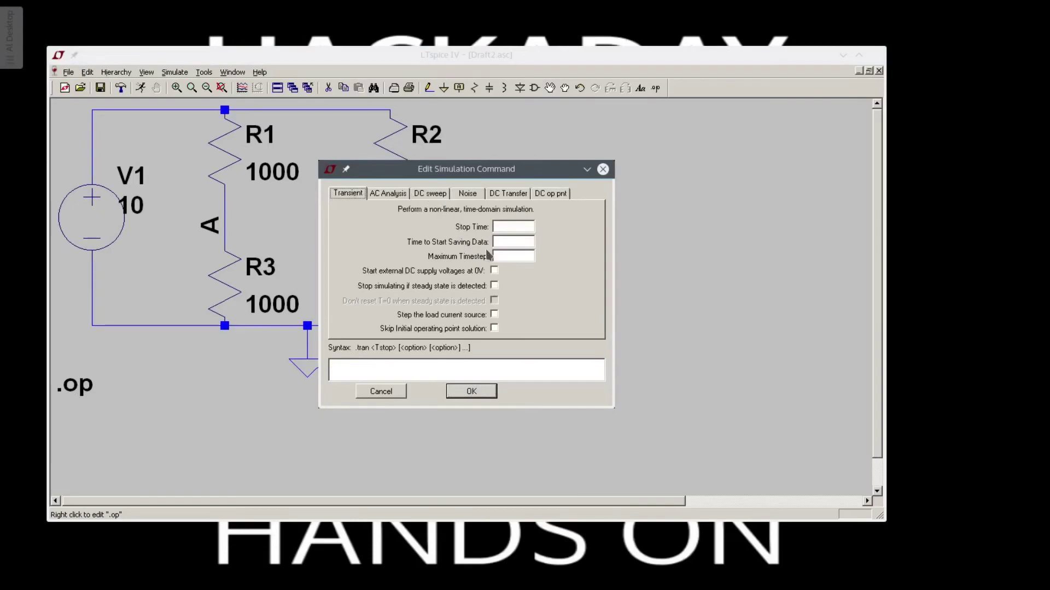
pyautogui.click(484, 393)
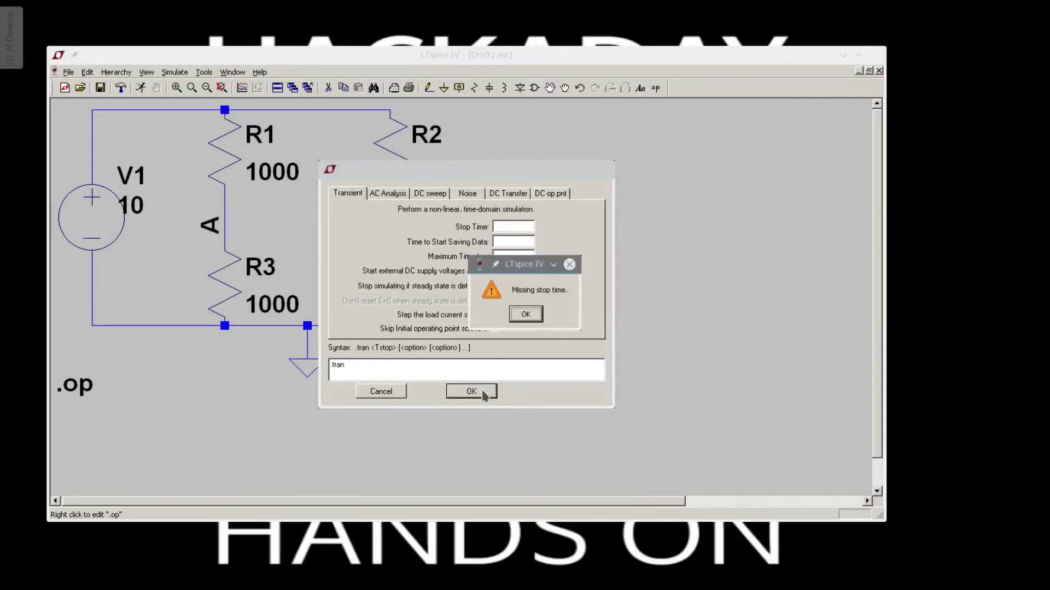
pyautogui.click(525, 315)
pyautogui.click(382, 392)
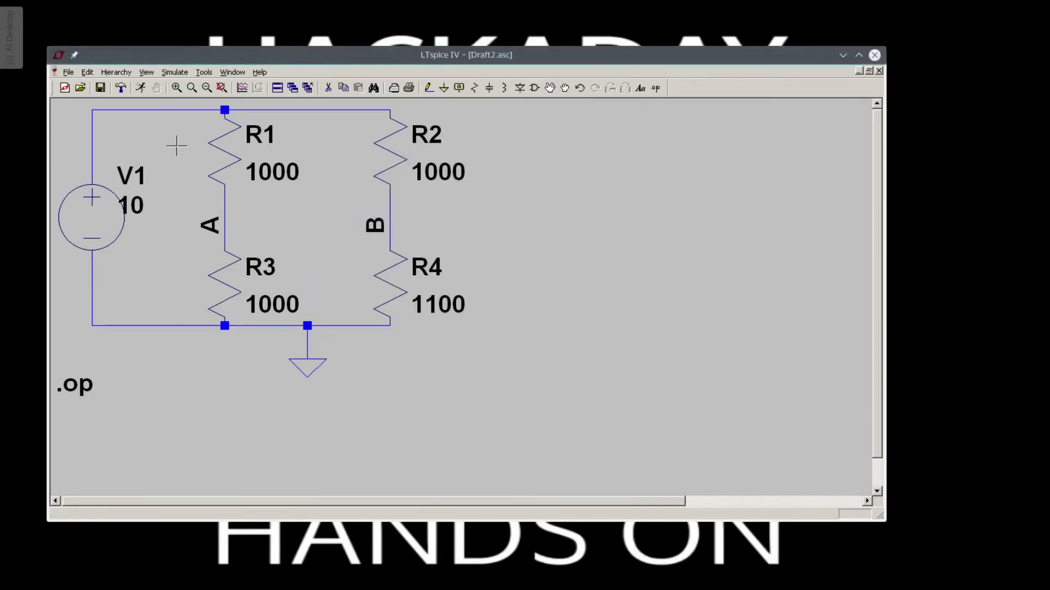
# - Cut the .op directive from the schematic and reopen the simulation setup
pyautogui.click(328, 87)
pyautogui.click(74, 385)
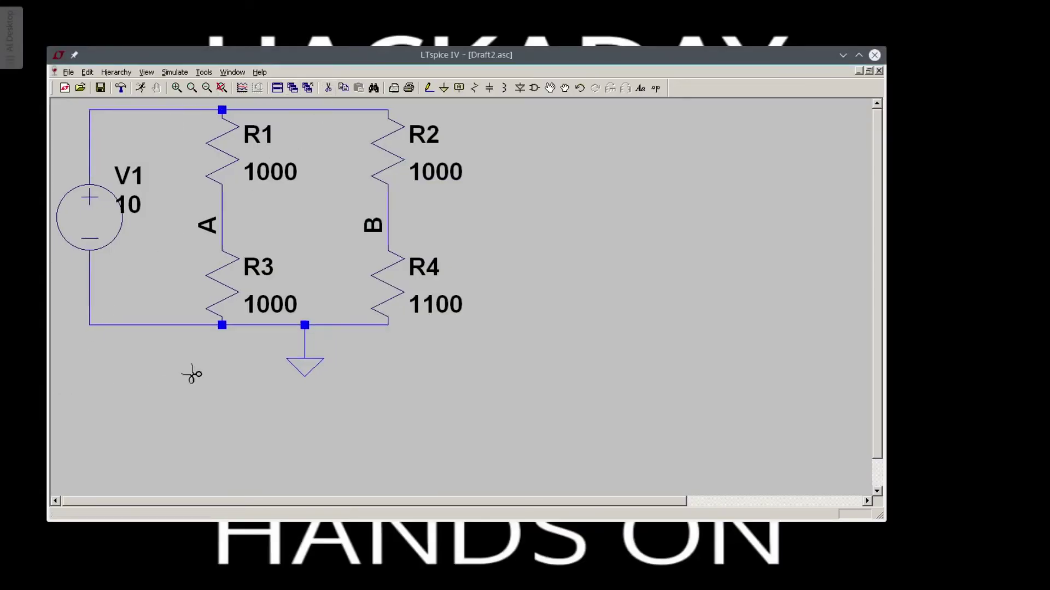
pyautogui.click(140, 87)
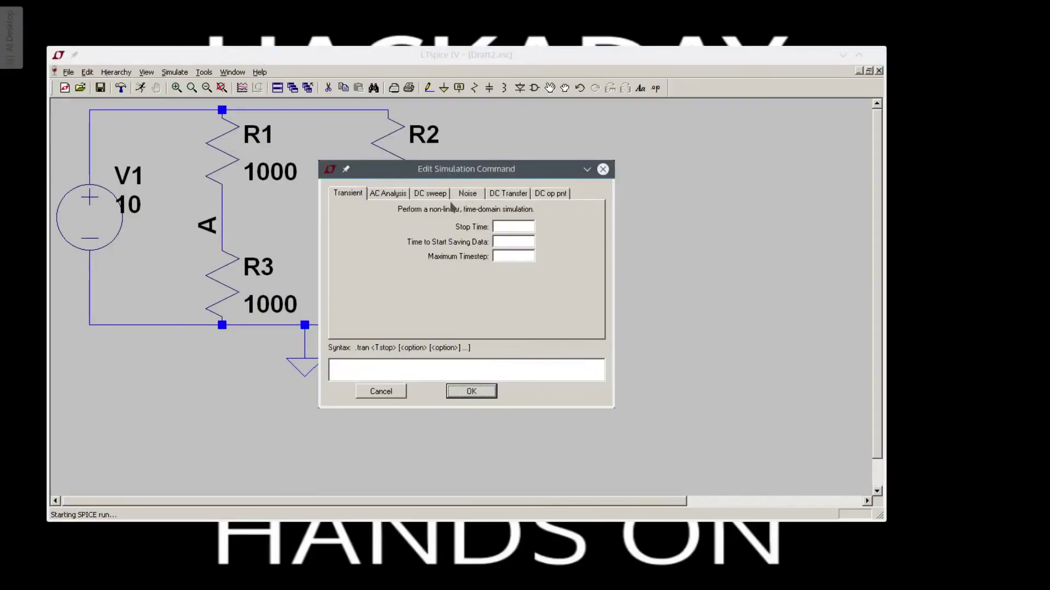
# - Enter a 100u transient stop time, confirm, and place the .tran directive
pyautogui.click(505, 224)
pyautogui.write('100u')
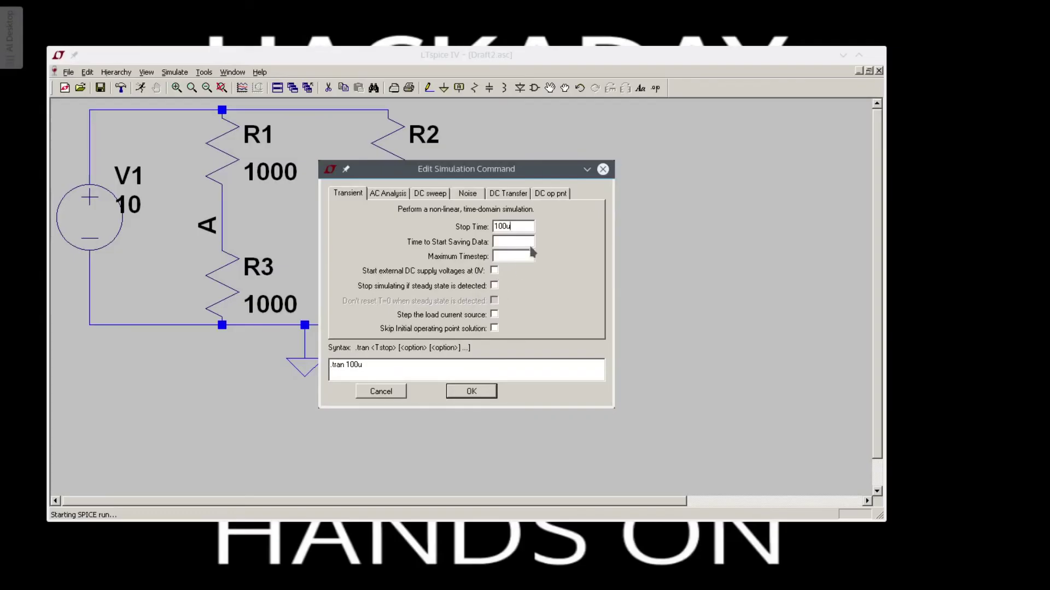
pyautogui.click(475, 392)
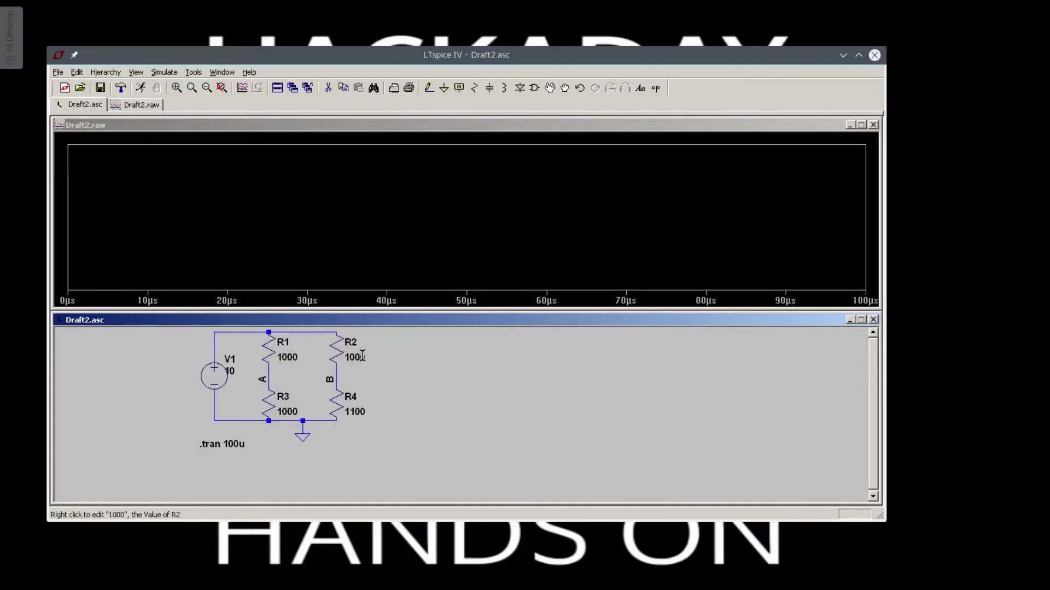
# - Probe node A, node B and V1, then reprobe node A to show V(a) alone
pyautogui.click(274, 375)
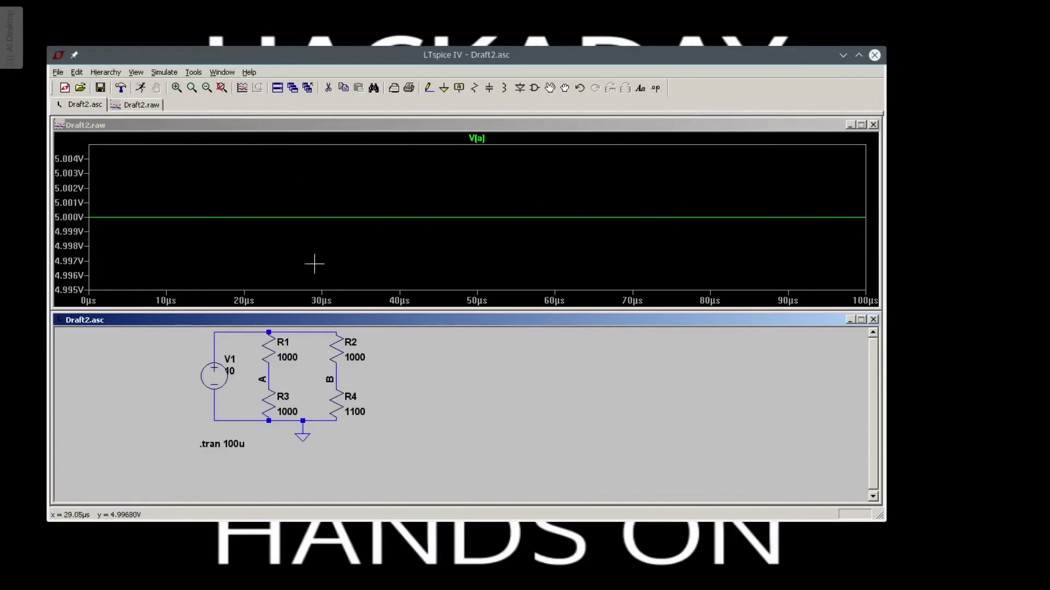
pyautogui.click(339, 375)
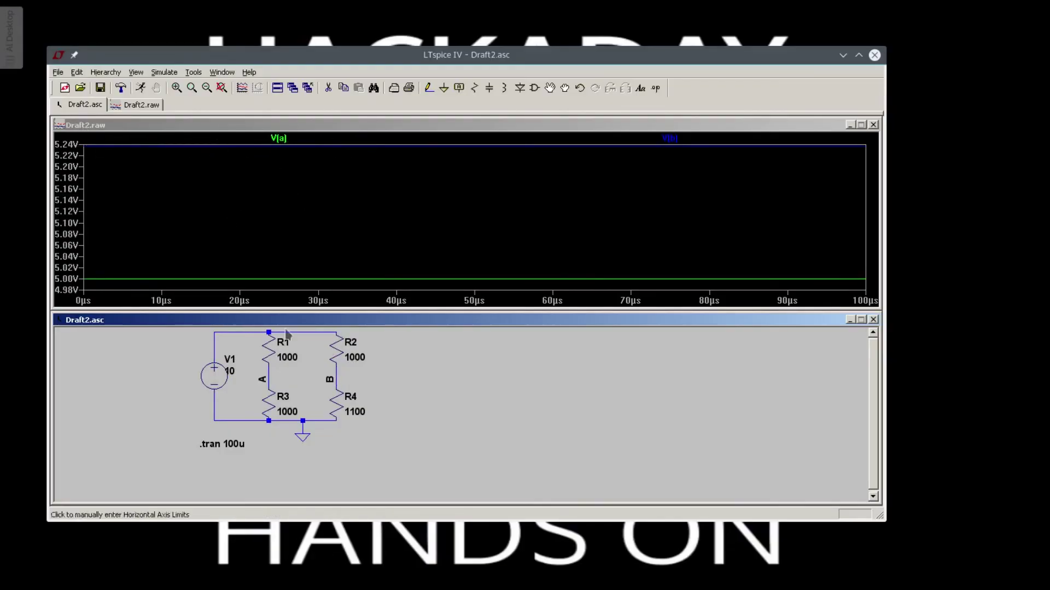
pyautogui.click(219, 373)
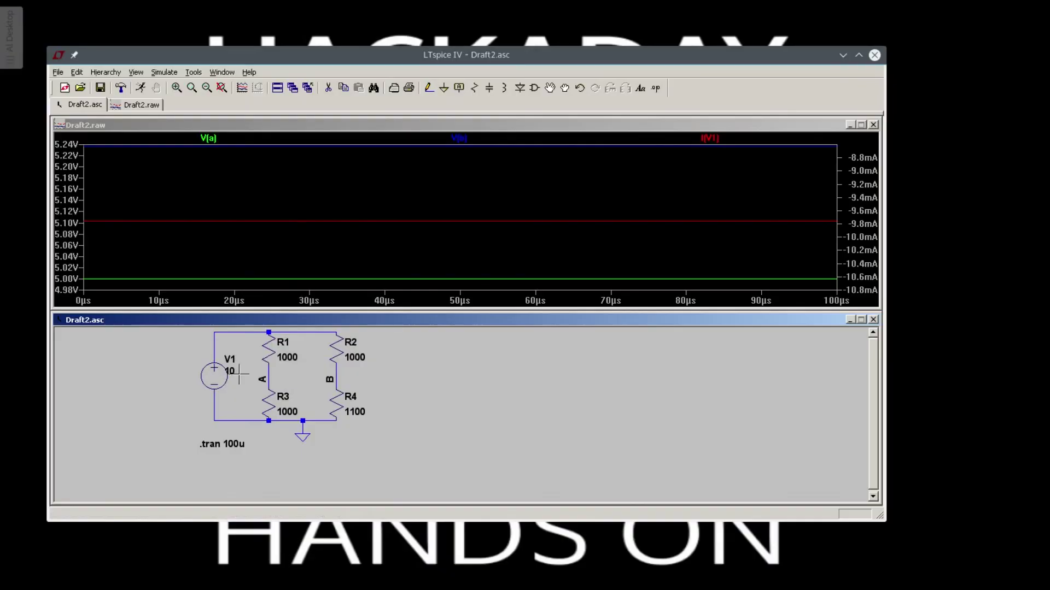
pyautogui.click(269, 374)
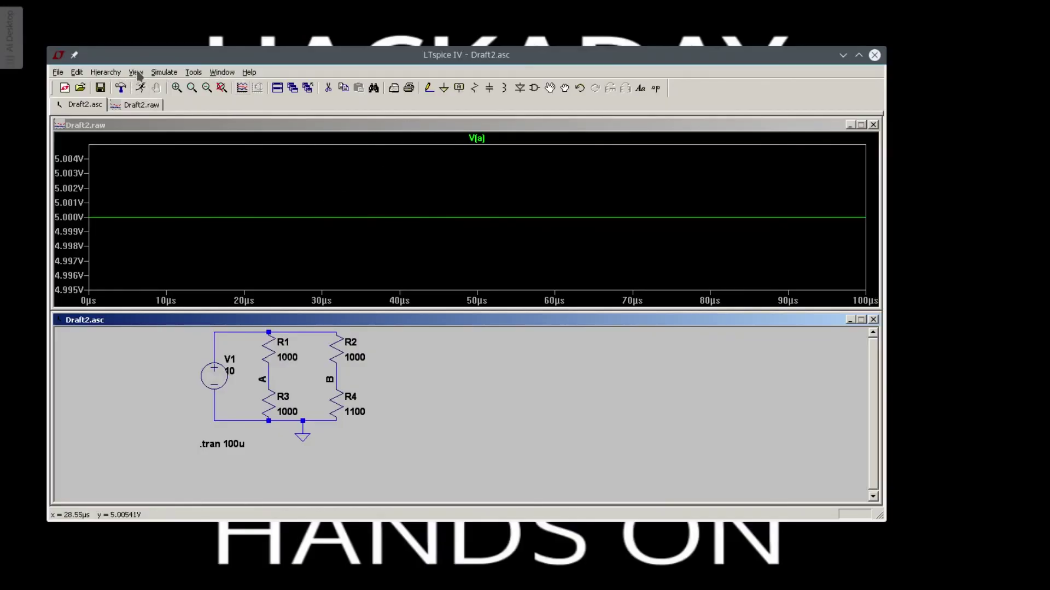
# - Through Plot Settings > Add Trace, build V(b)-V(a) from the Available data list
pyautogui.click(152, 128)
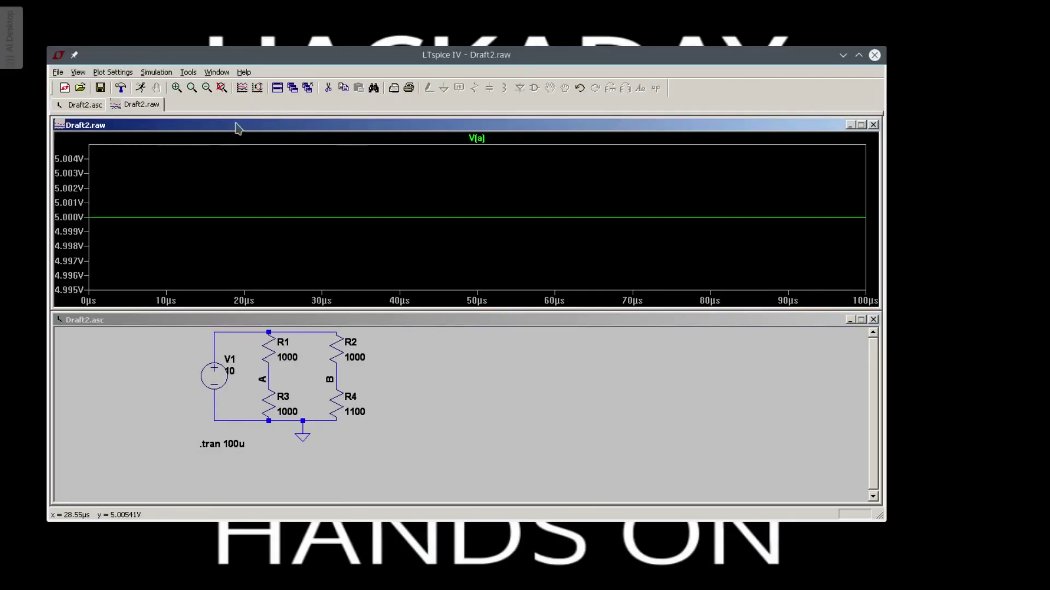
pyautogui.click(198, 322)
pyautogui.click(177, 131)
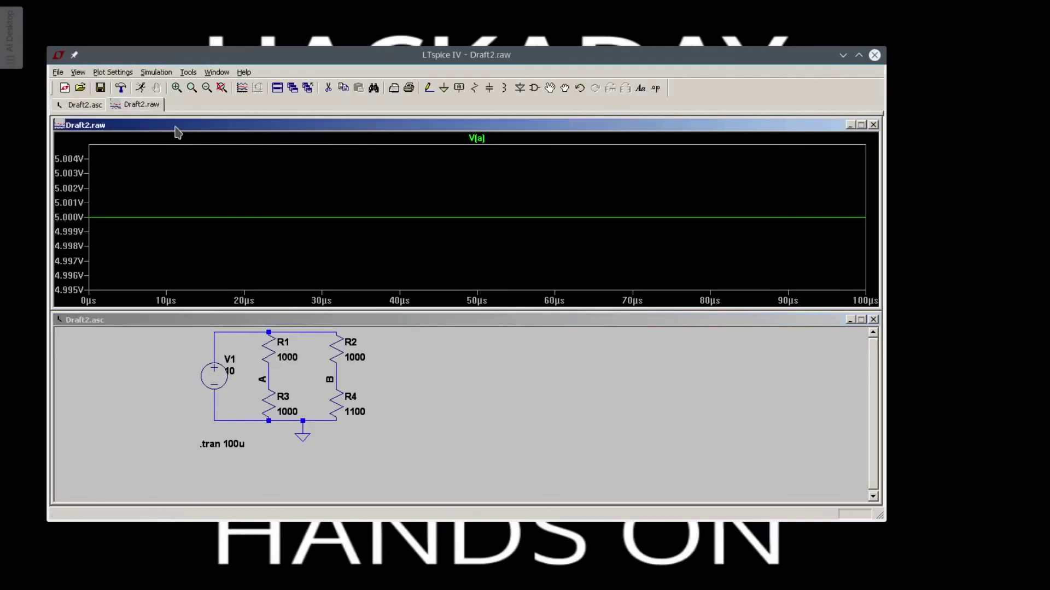
pyautogui.click(115, 74)
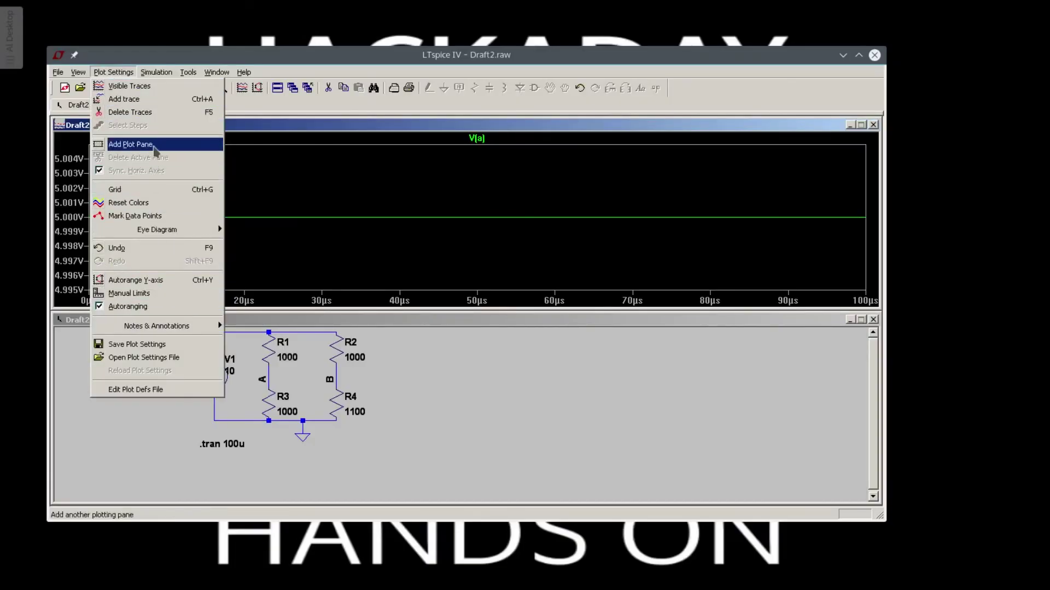
pyautogui.click(152, 100)
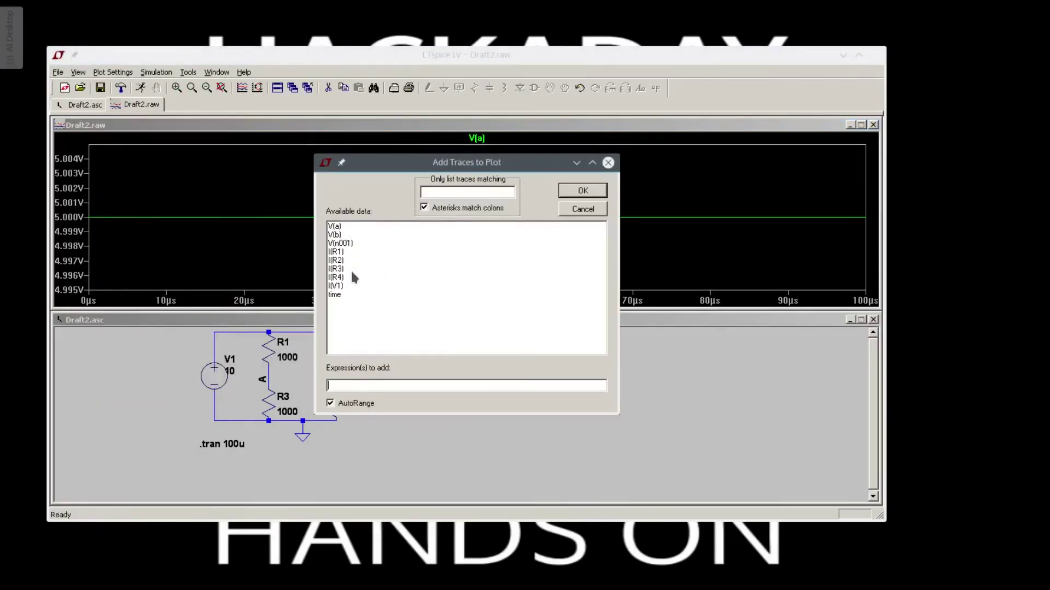
pyautogui.click(336, 235)
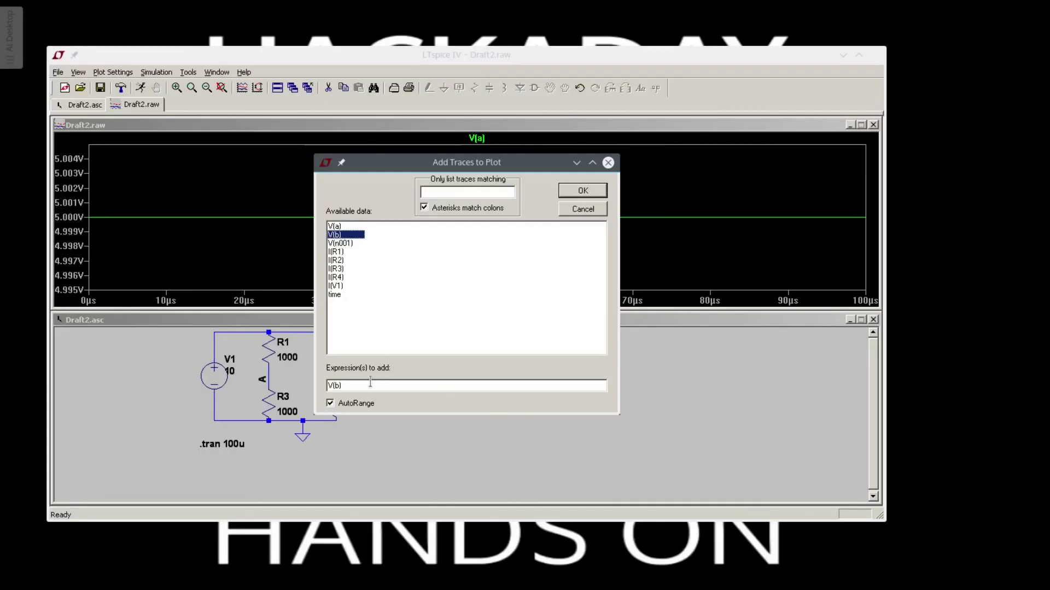
pyautogui.write('-')
pyautogui.click(335, 226)
pyautogui.click(583, 190)
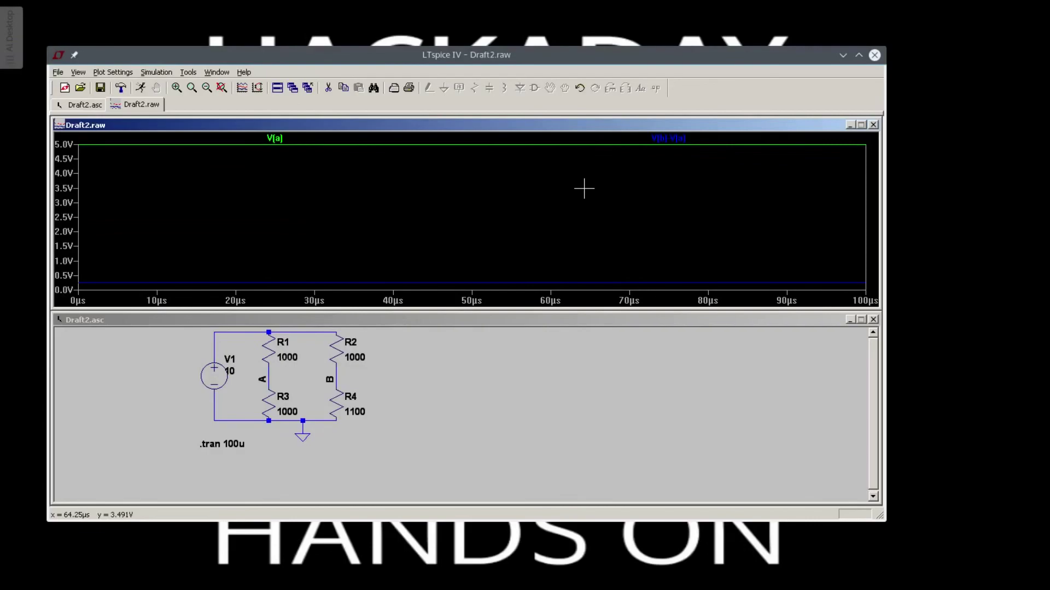